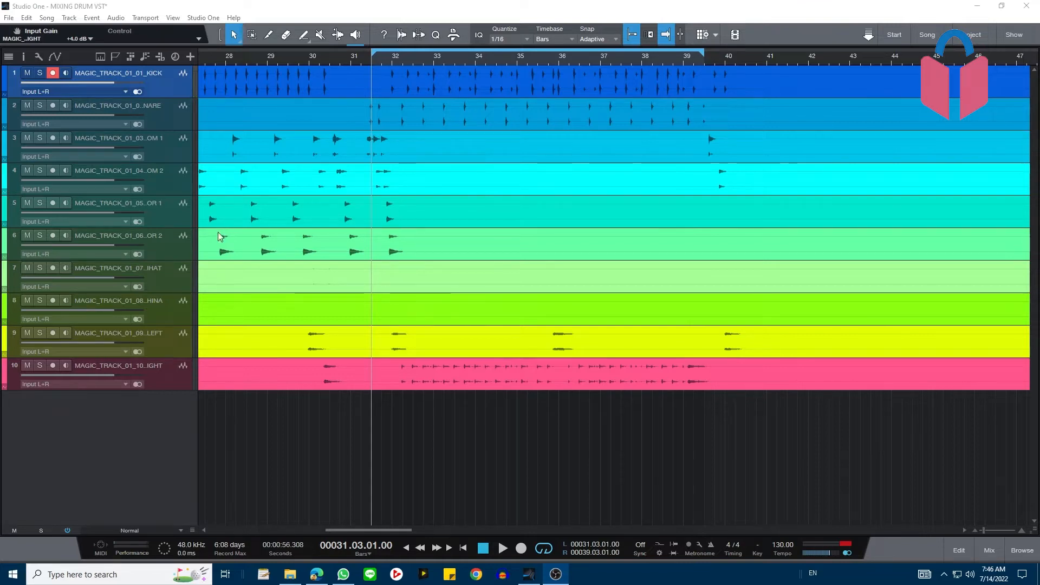
- Widen the track list to show the full track names and play back the drum section from bar 31
drag(196, 270, 209, 271)
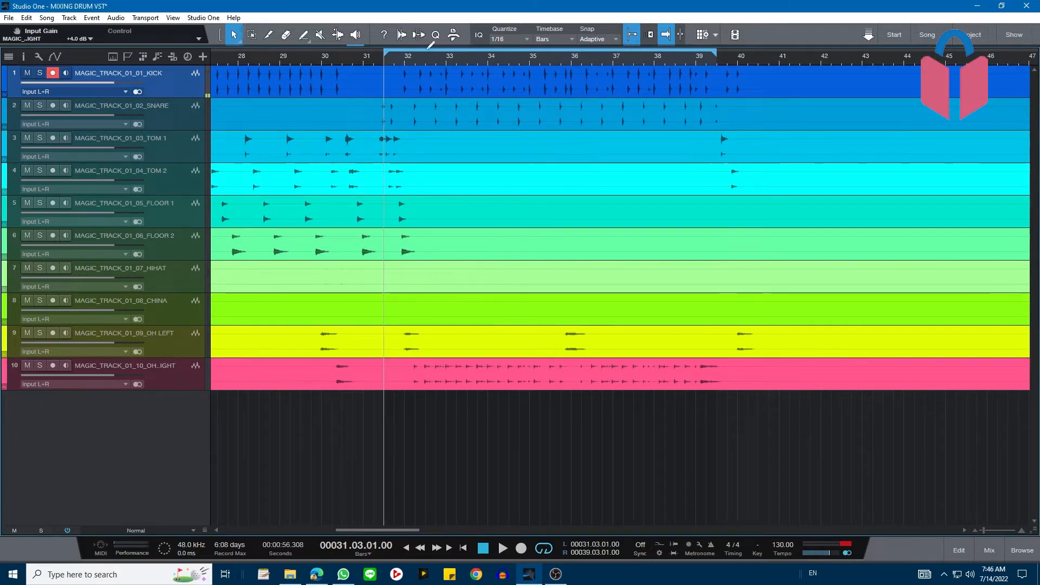
drag(415, 57, 390, 67)
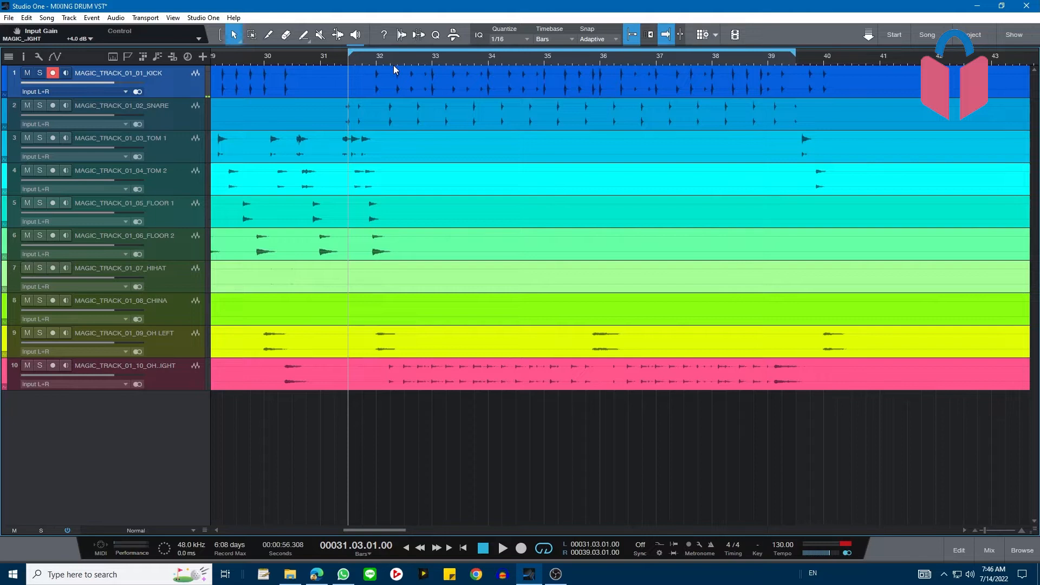
key(space)
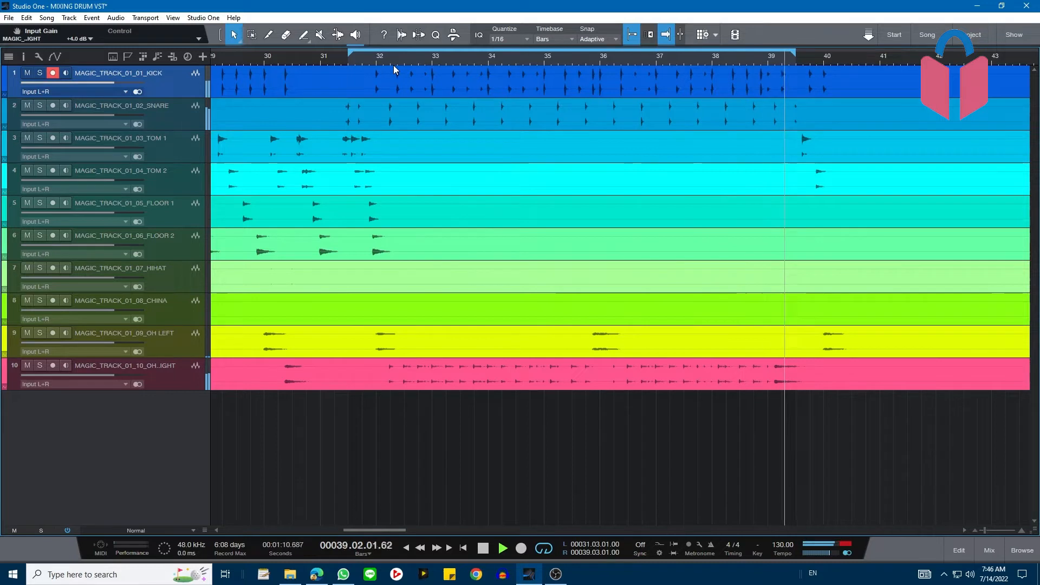
key(space)
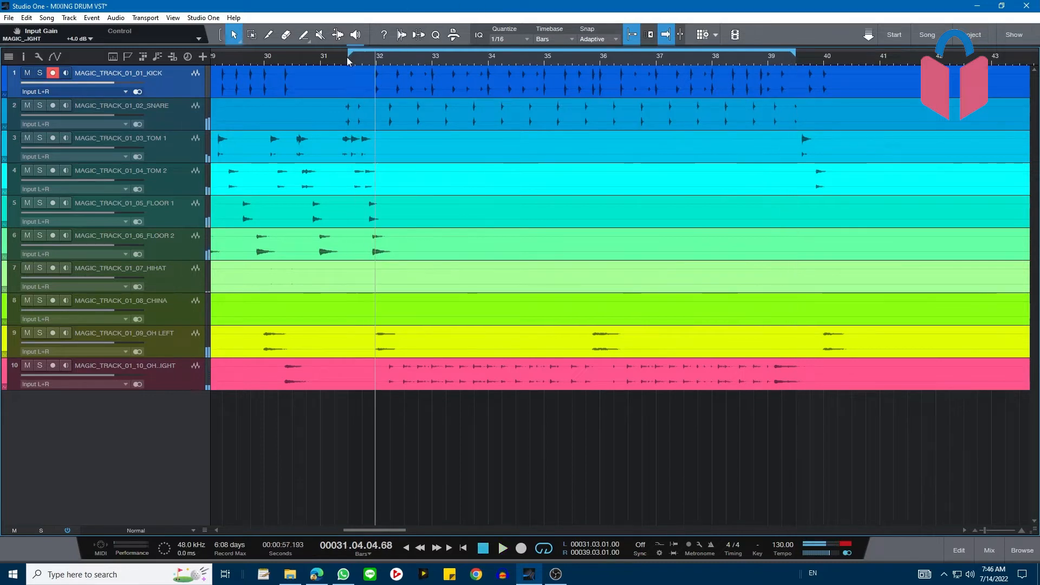
- Solo the kick track and listen to it from position 31.03
click(347, 56)
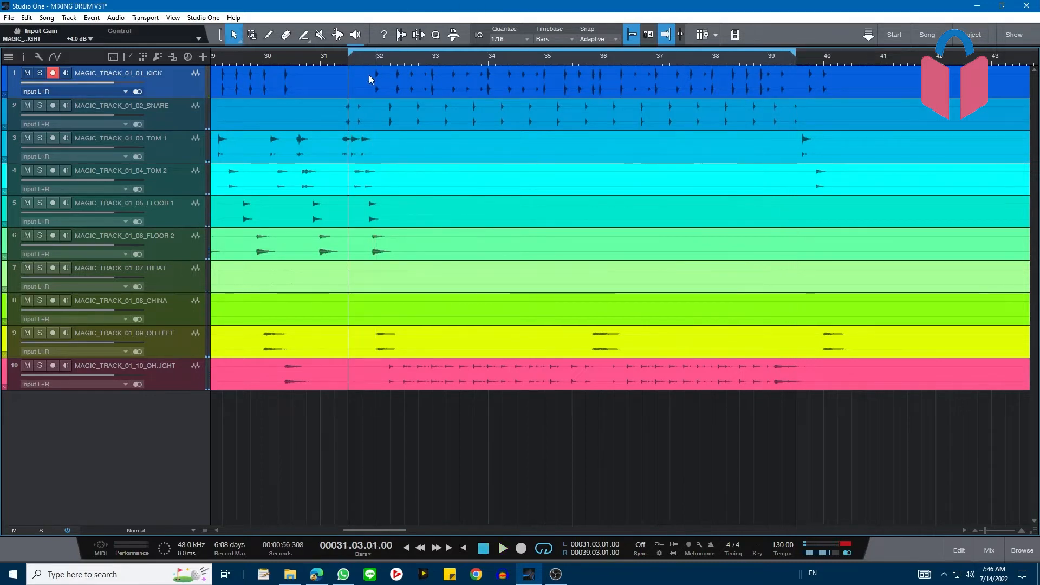
drag(375, 62, 337, 71)
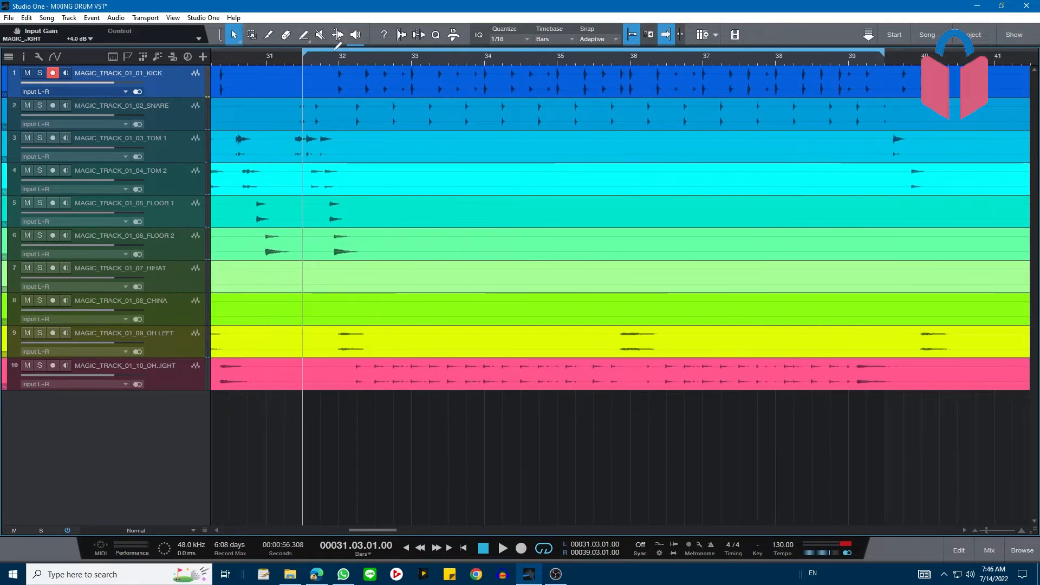
key(space)
key(s)
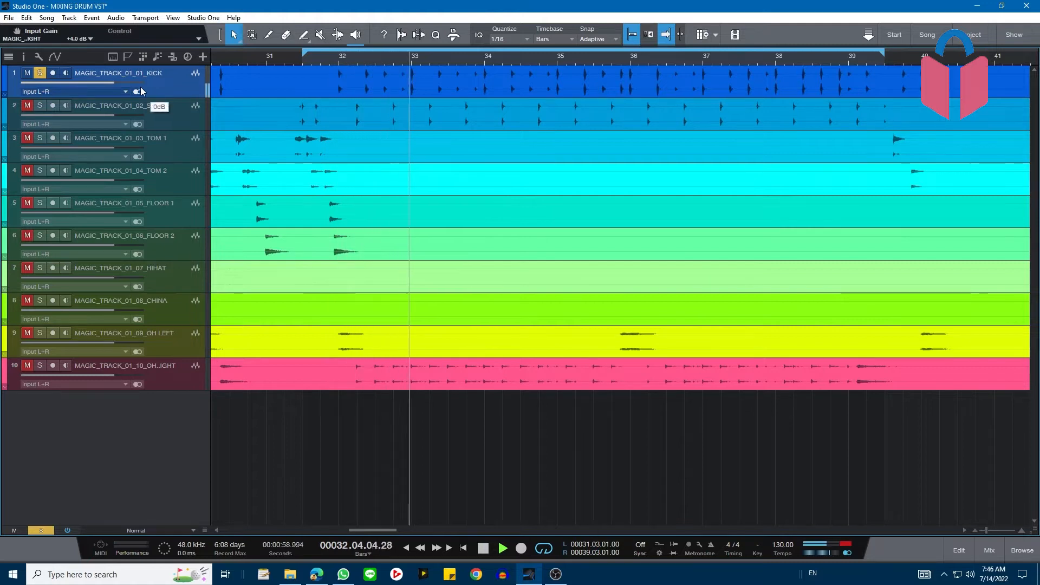
key(space)
- Switch the solo from the kick to the snare track and play it back
click(39, 74)
click(39, 107)
key(space)
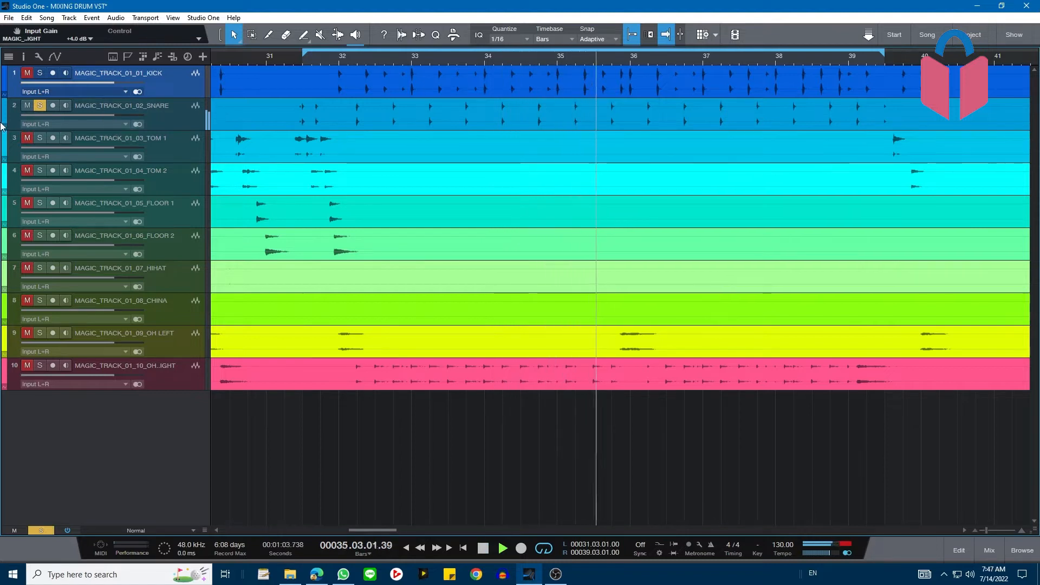
key(space)
- Switch the solo from the snare to the Tom 1 track and play its fill from position 31.03
click(40, 106)
click(39, 137)
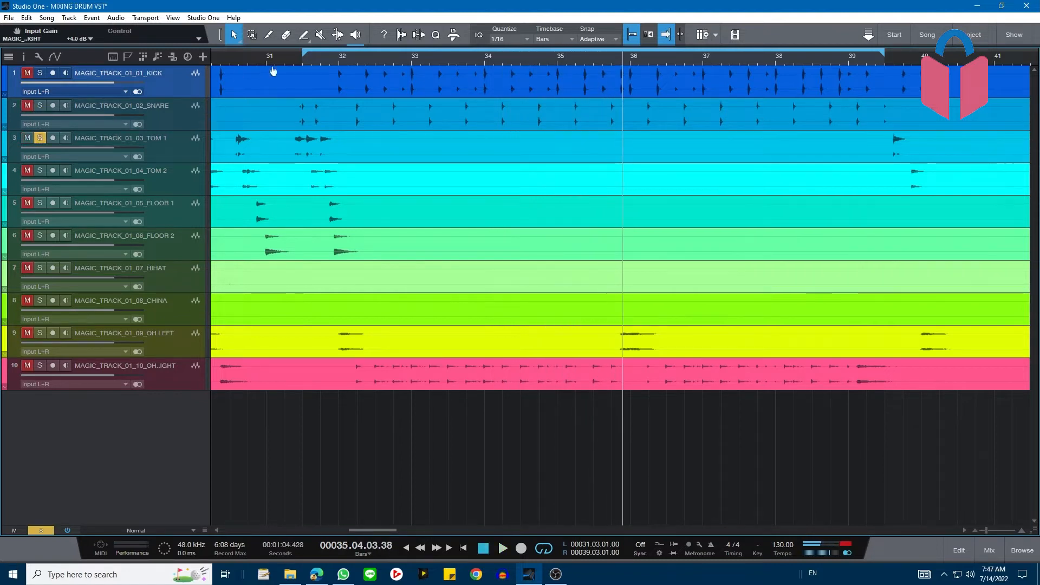
click(291, 60)
key(space)
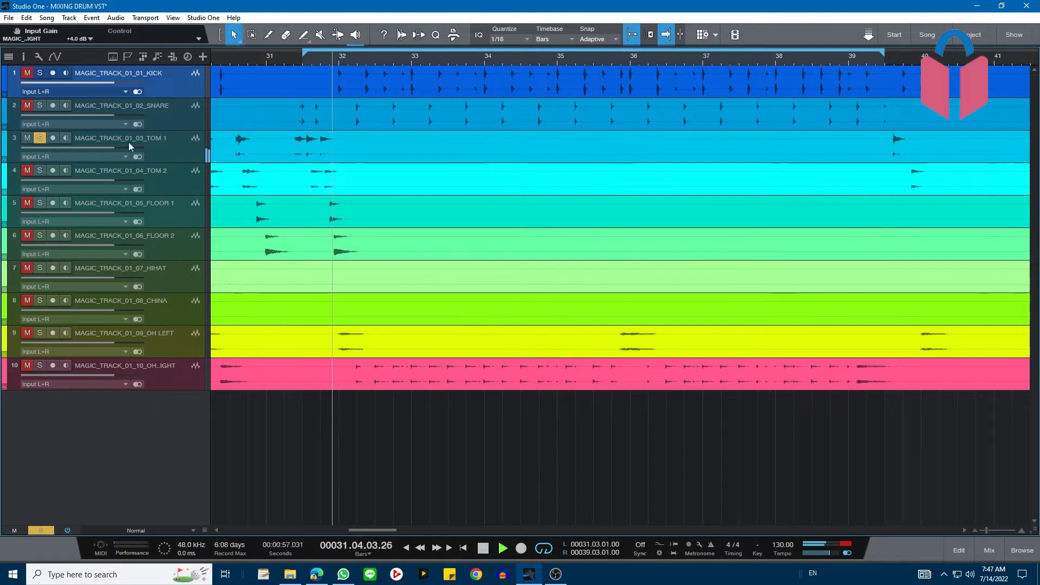
key(space)
- Switch the solo to the Tom 2 track and play its fill from position 31.03
click(40, 138)
click(39, 170)
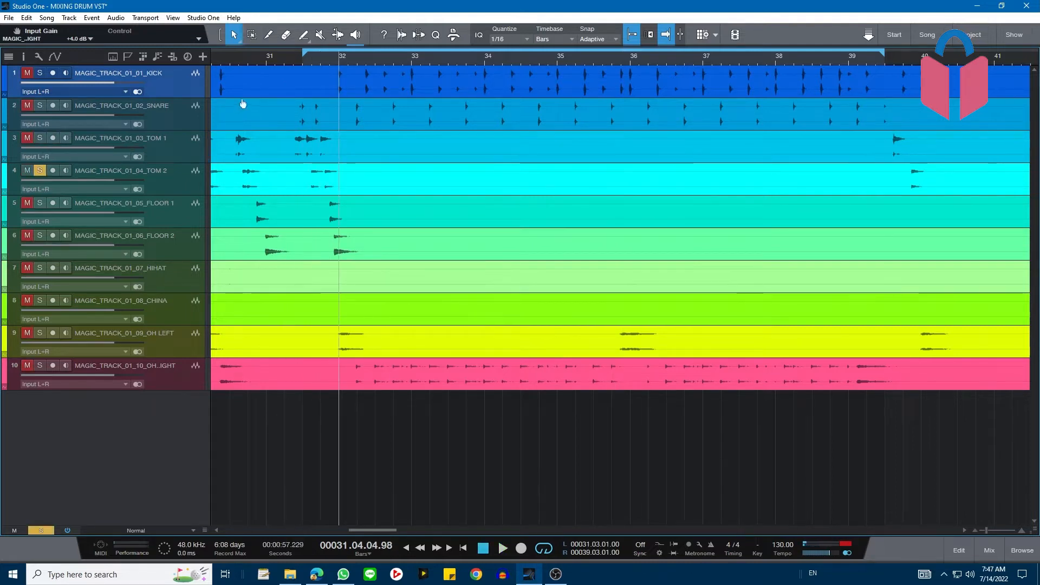
click(297, 57)
key(space)
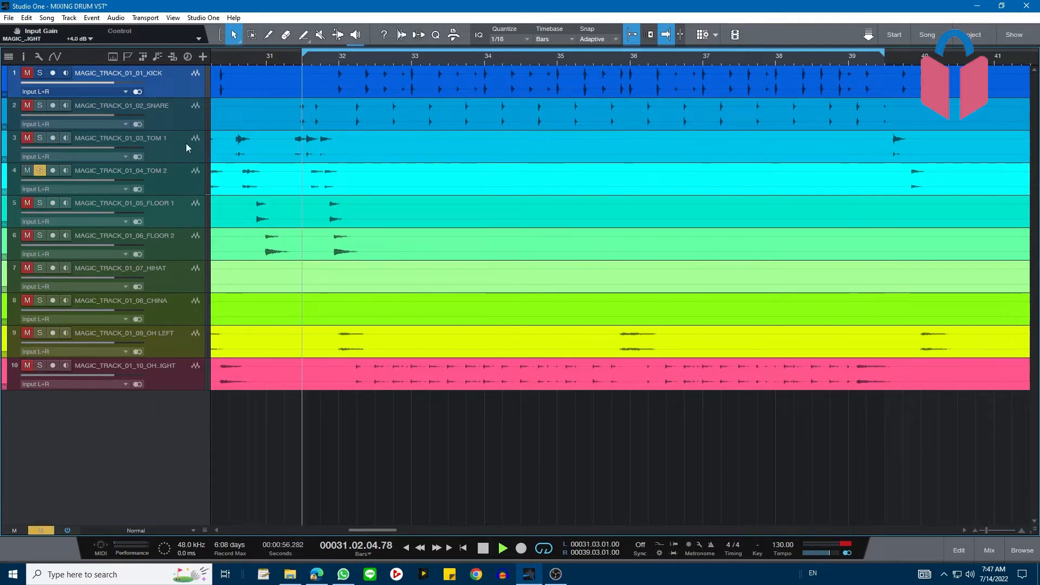
- Audition the Floor 1 and Floor 2 tracks in solo one after the other and clear their solos
click(40, 203)
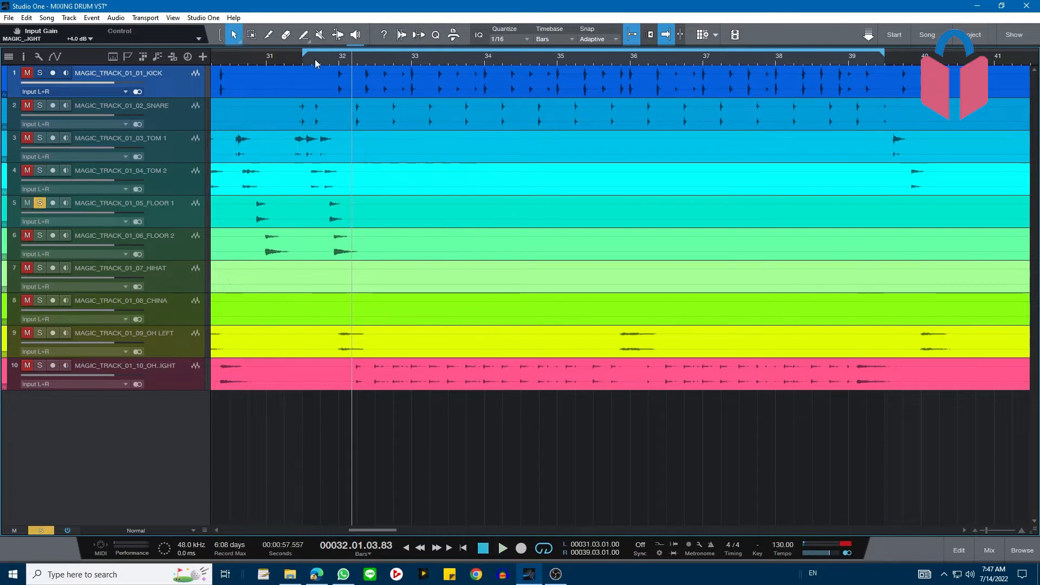
click(39, 235)
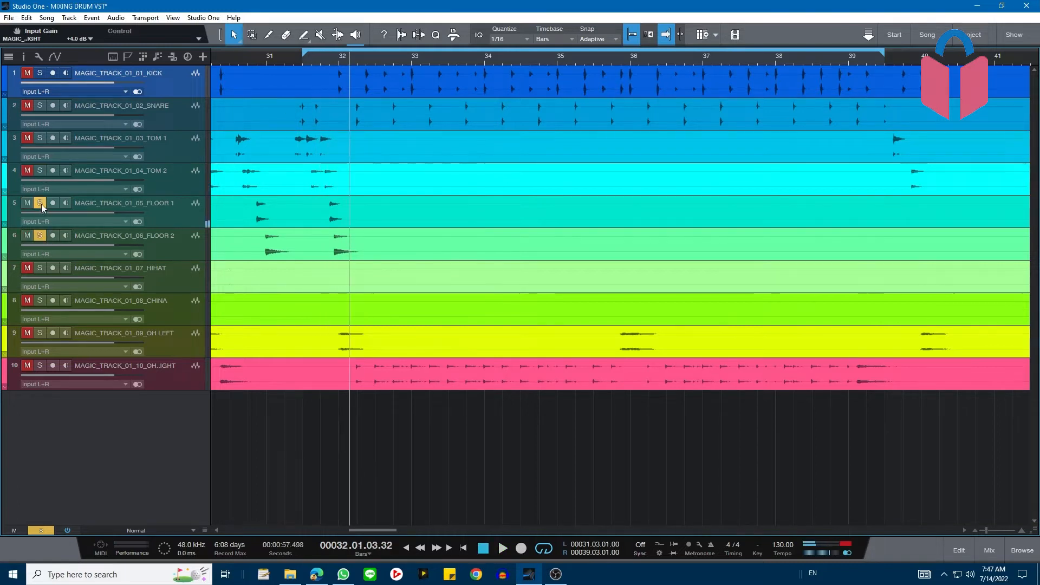
click(40, 235)
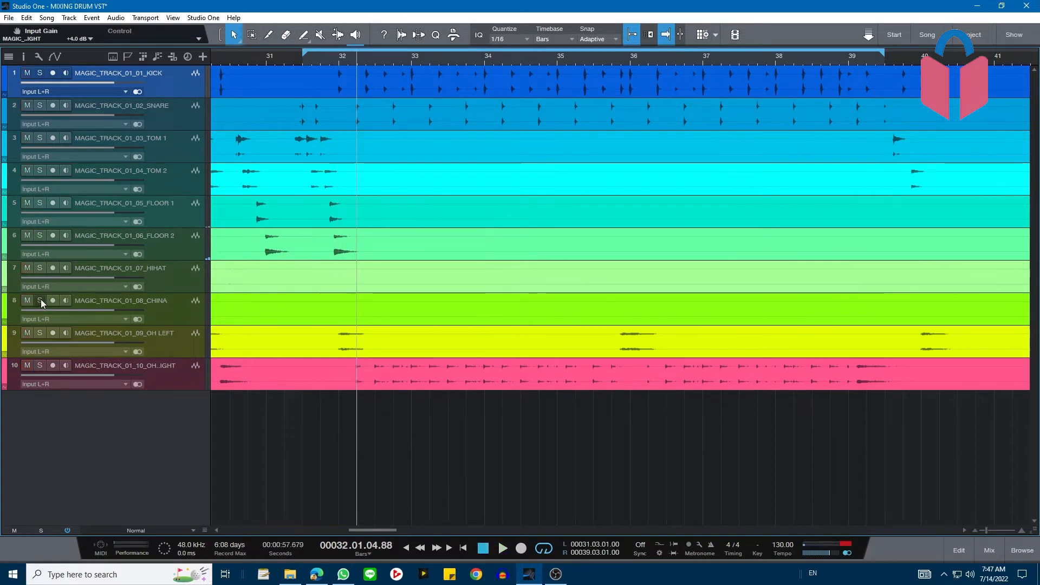
- Solo the OH Left track and play its crash from just before bar 32
click(39, 333)
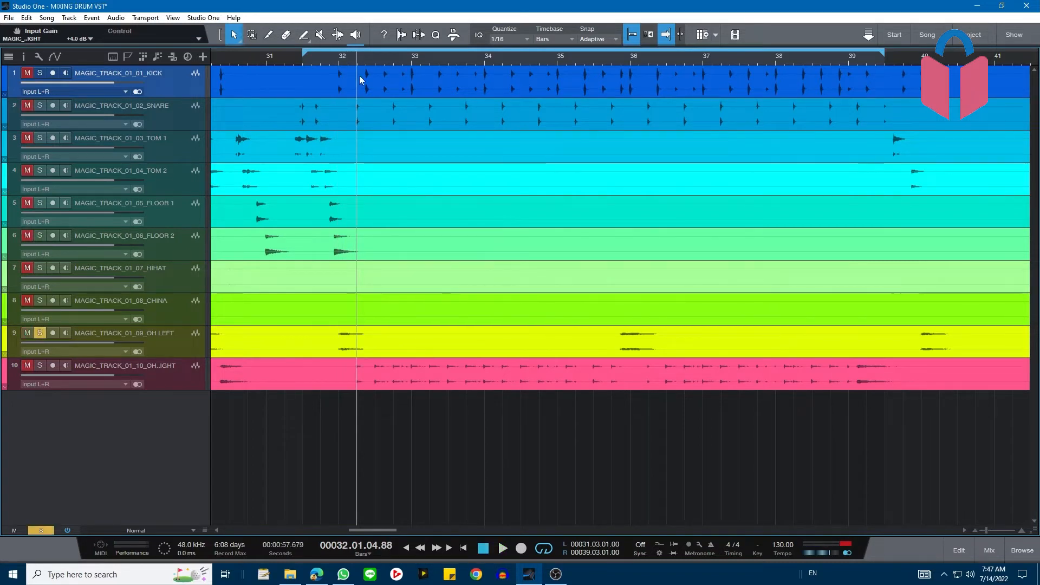
click(326, 61)
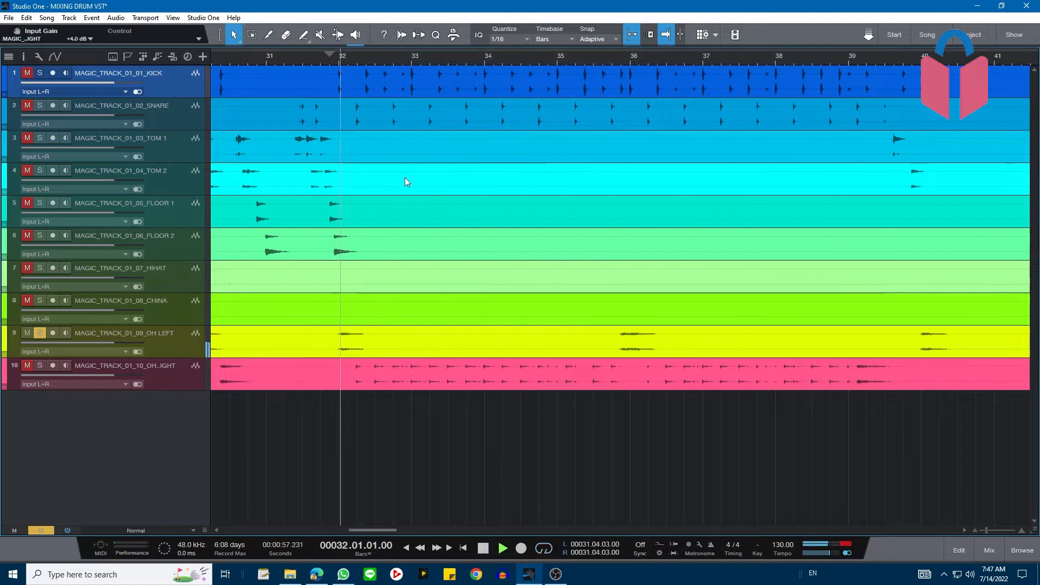
key(space)
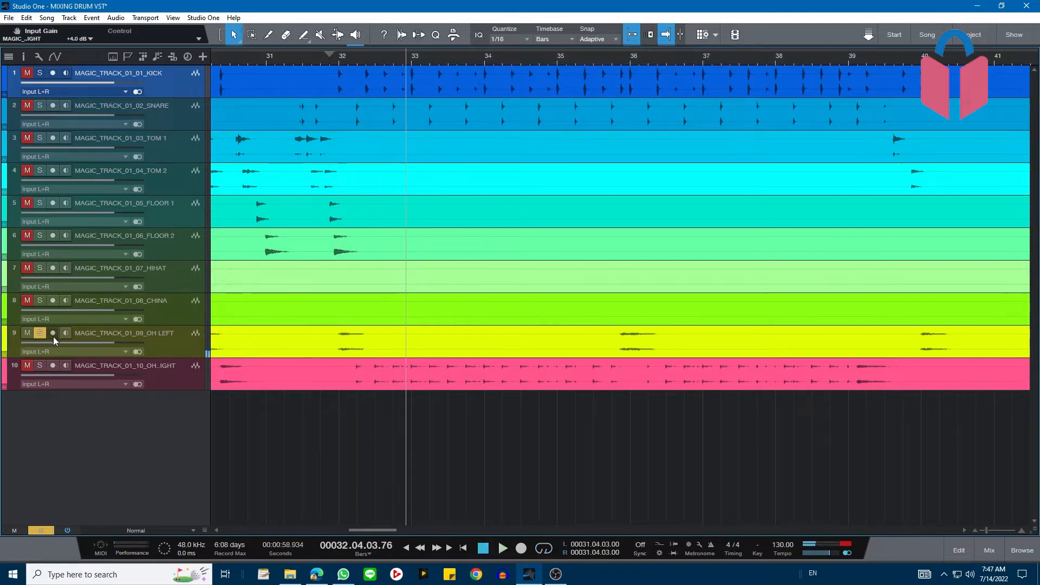
- Switch the solo to the OH Right track and play it from just before bar 32
click(40, 365)
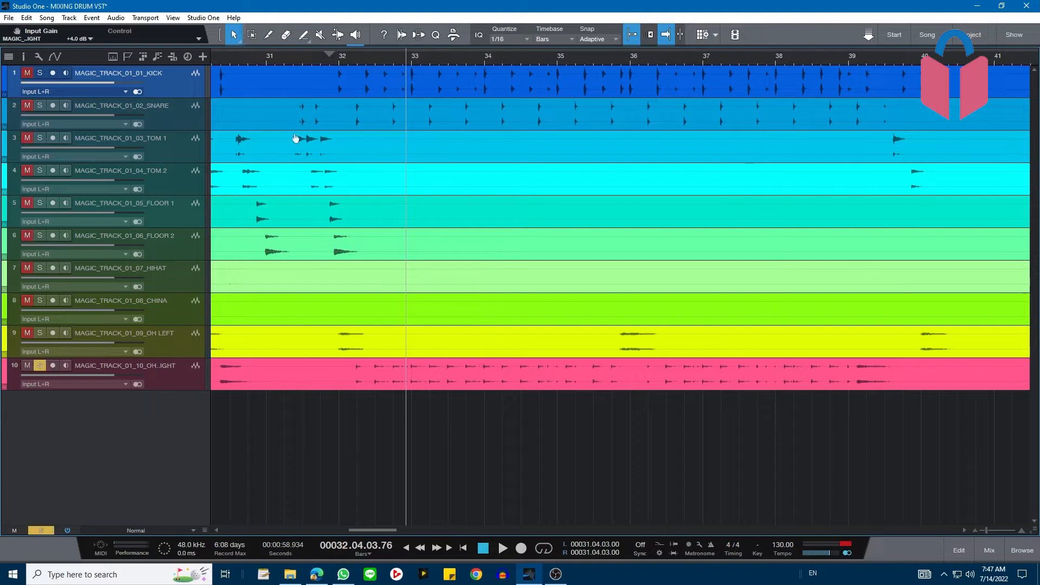
click(340, 61)
key(space)
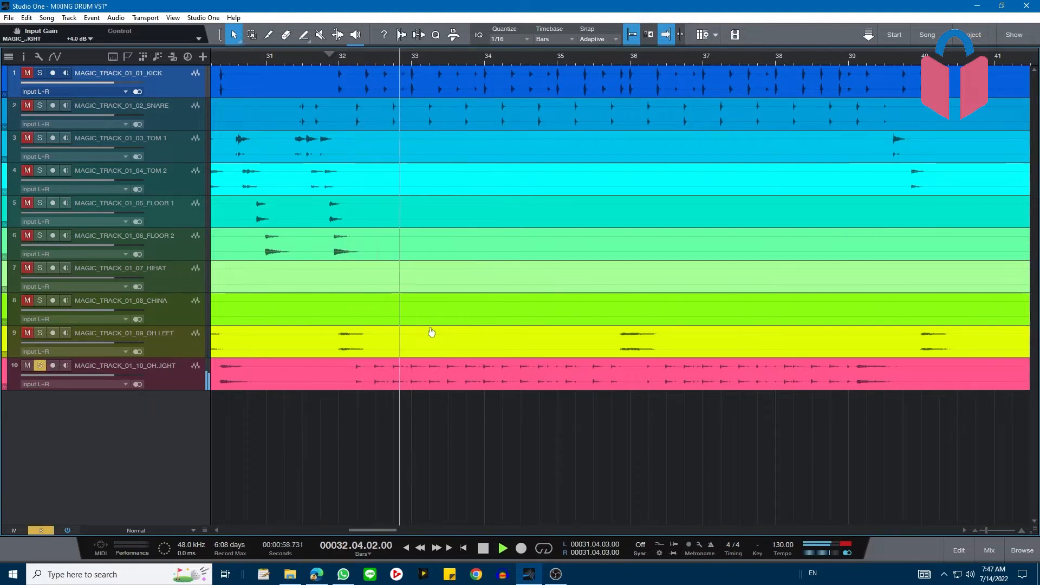
key(space)
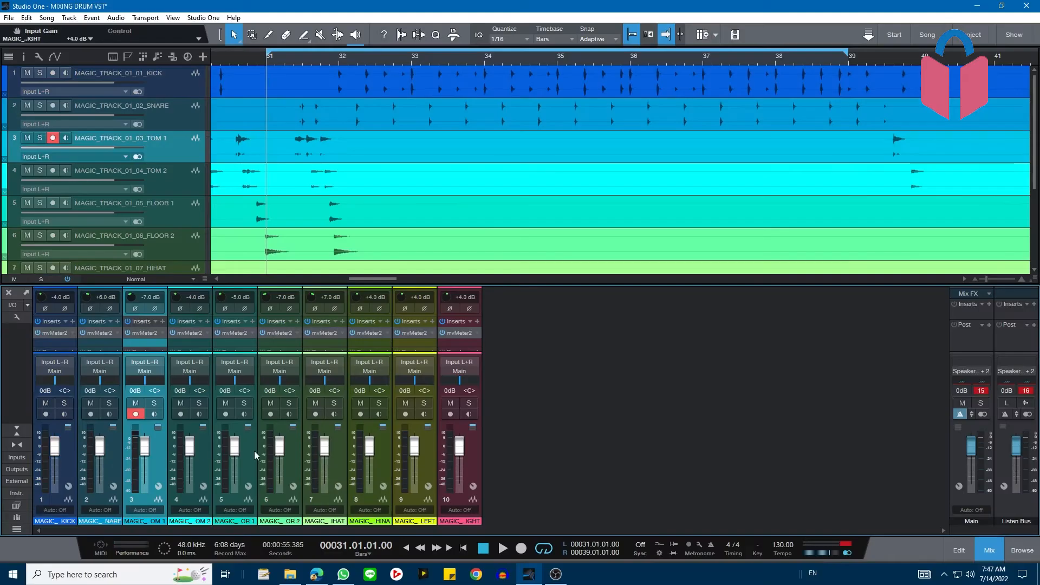
- Solo the four tom channels and pan Tom 1 to L60, Tom 2 to L30, Floor 1 to R30 and Floor 2 to R60
shift+click(285, 454)
click(288, 403)
key(space)
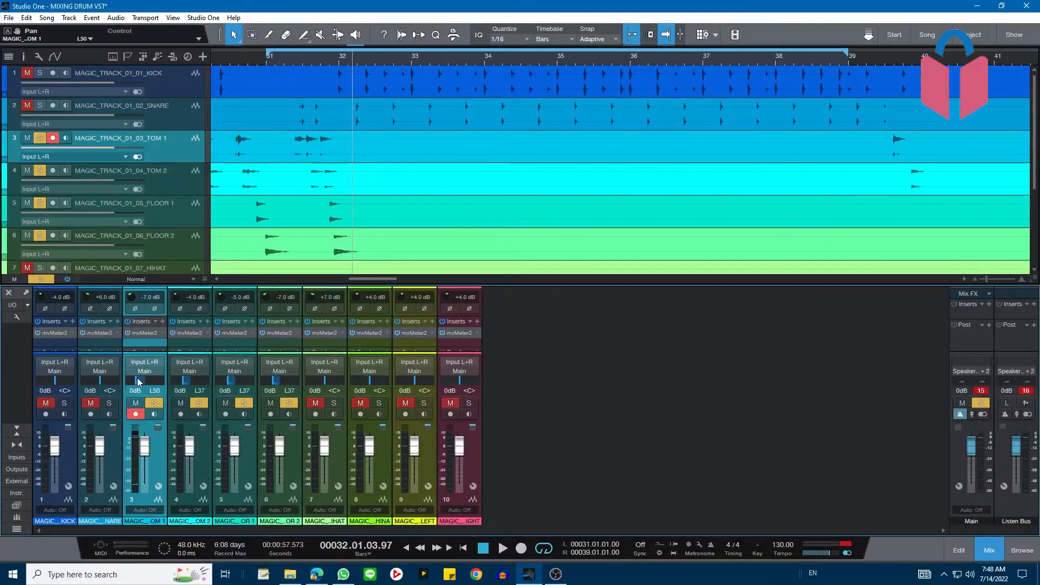
drag(138, 382, 128, 388)
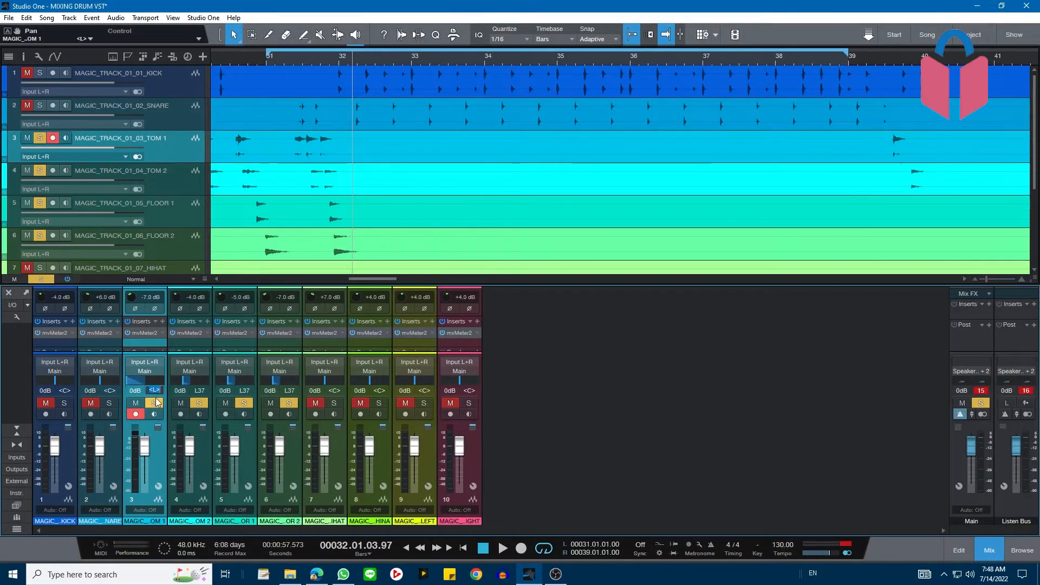
key(Return)
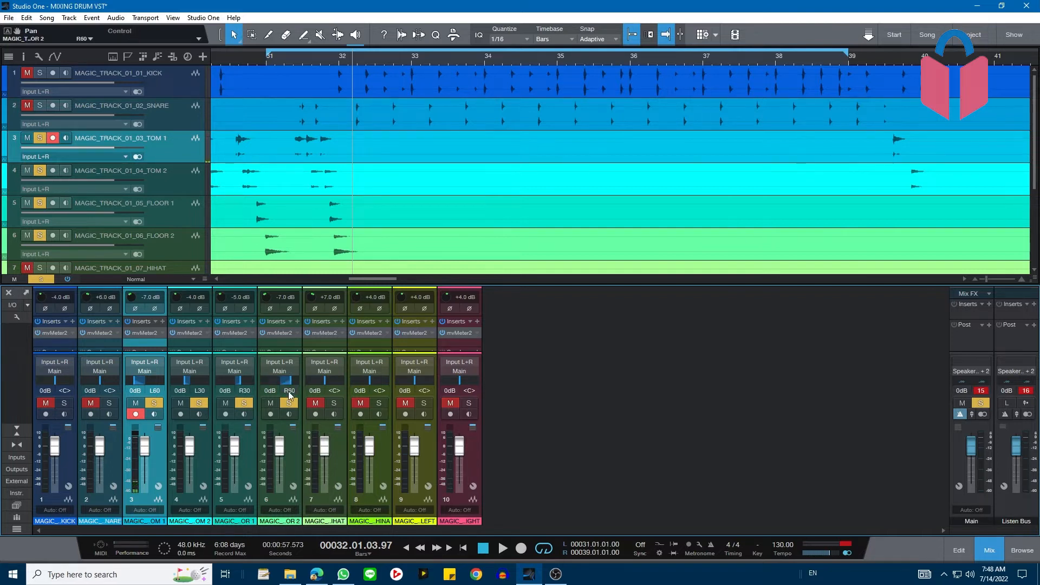
- Play the soloed toms twice from bar 31 to check their stereo placement
click(262, 57)
key(space)
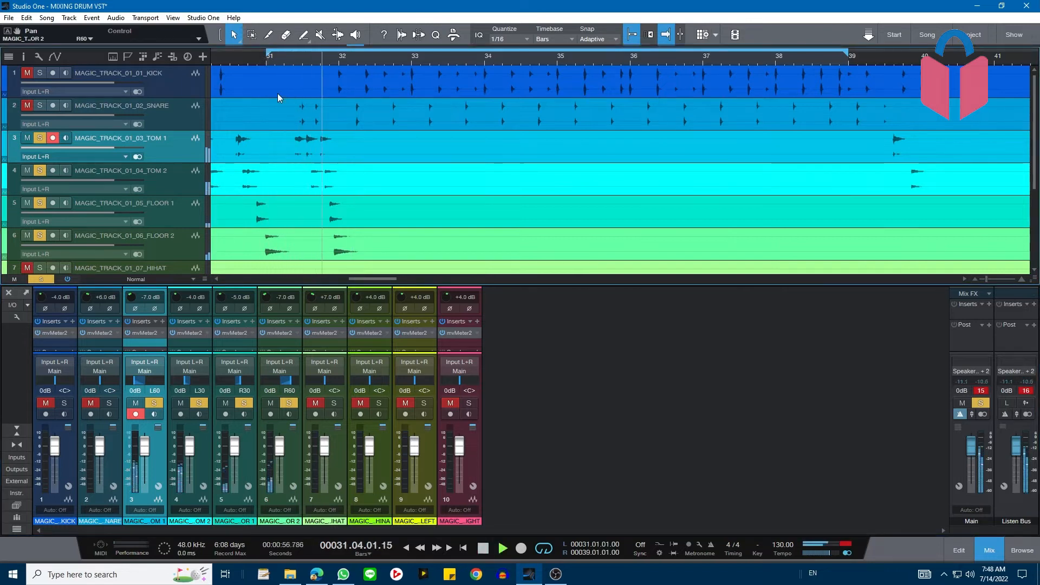
key(space)
click(267, 60)
key(space)
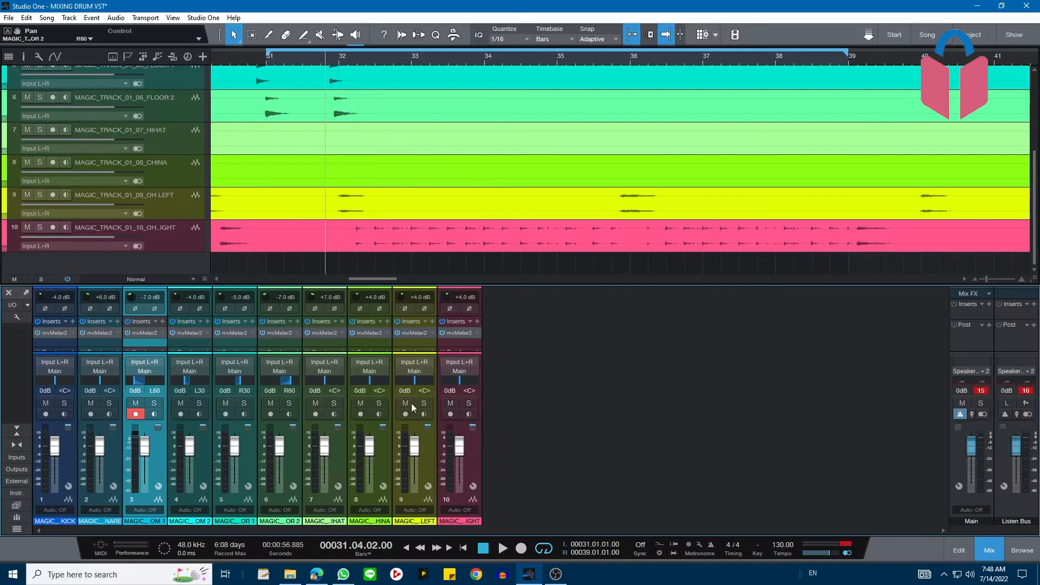
- Listen to the OH Left channel in solo, stop playback and clear its solo
click(422, 403)
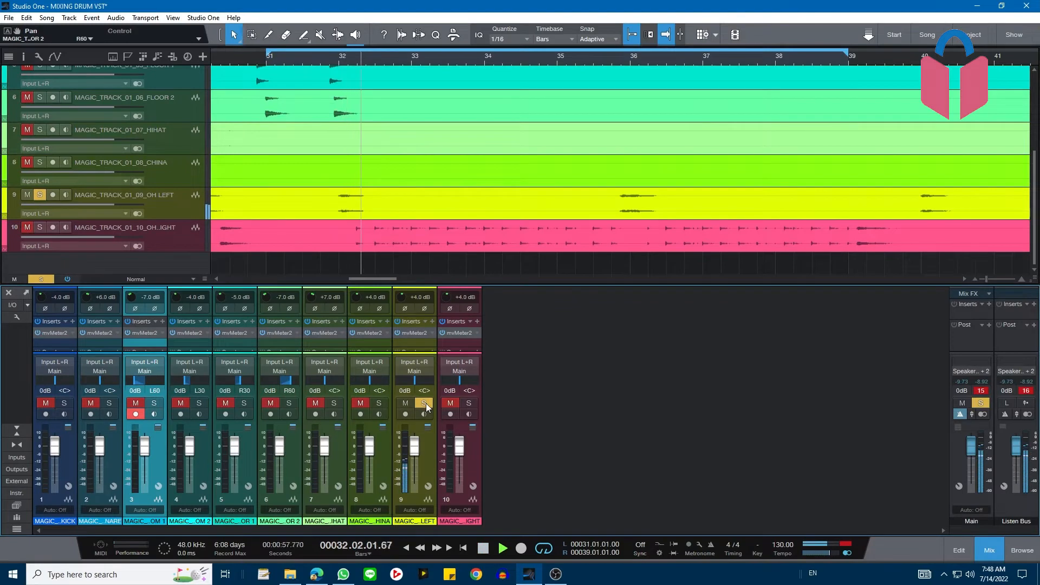
key(space)
click(425, 402)
- Play the OH Right channel in solo without the China channel and pan it to R49
click(379, 403)
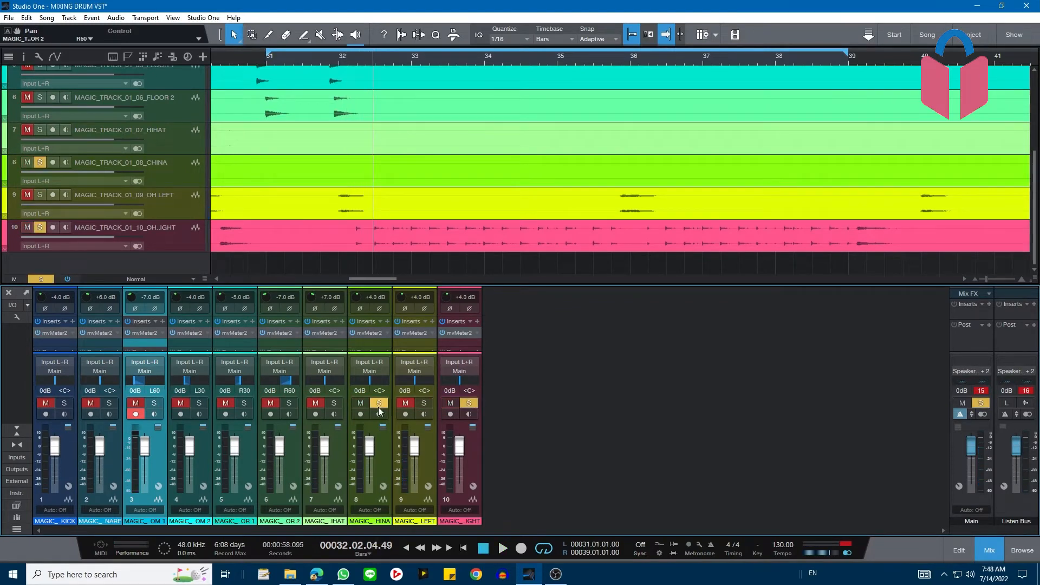
click(378, 404)
key(space)
key(space)
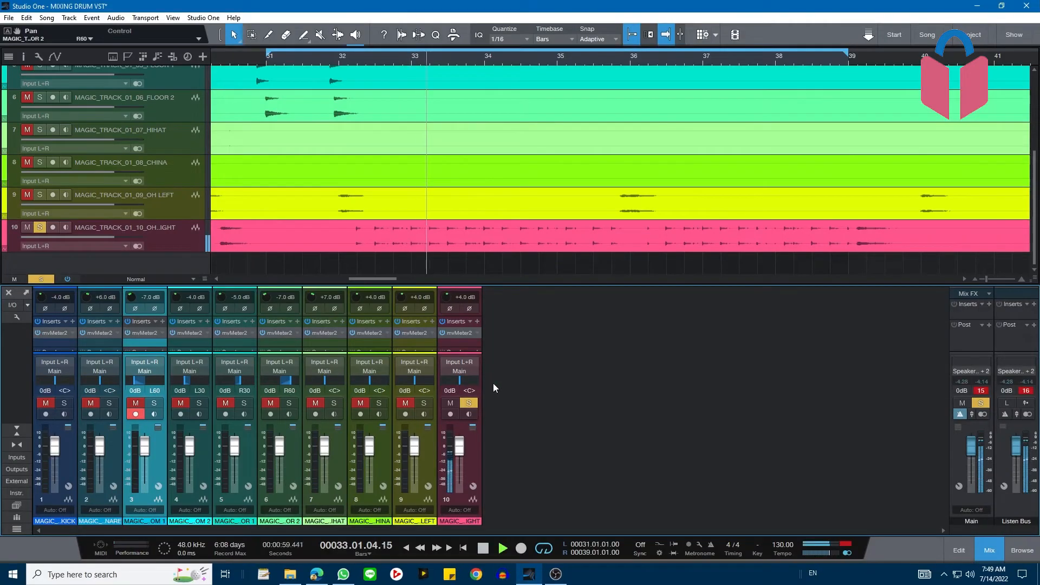
key(space)
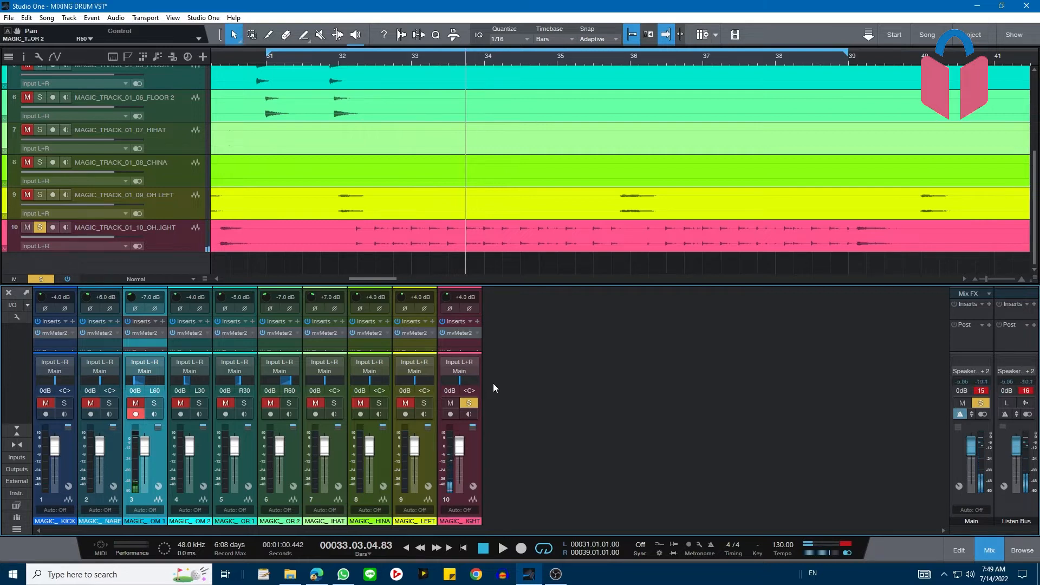
key(space)
drag(465, 381, 469, 385)
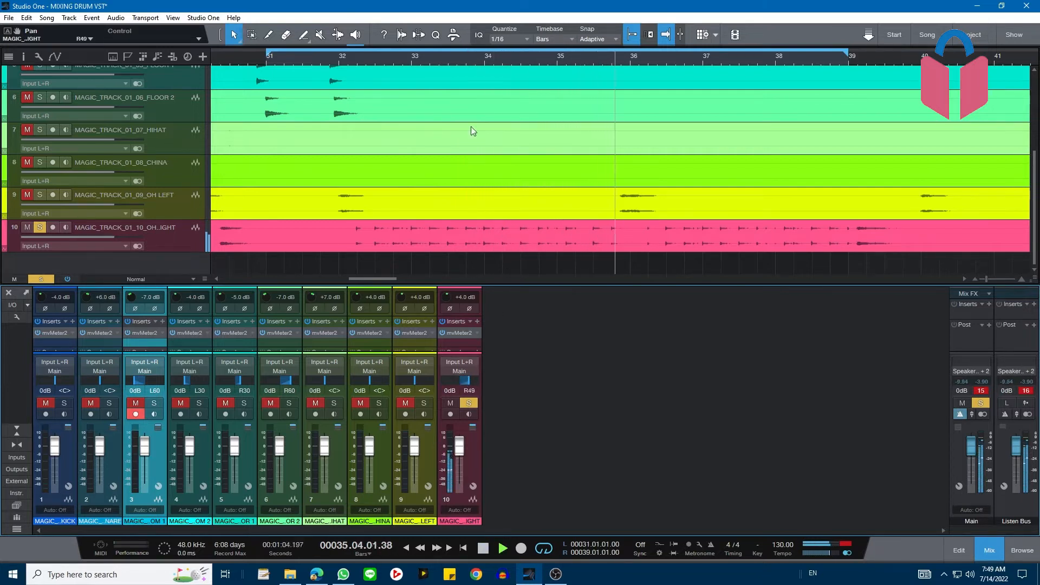
- Add the OH Left channel to the solo and pan it to L59
click(331, 60)
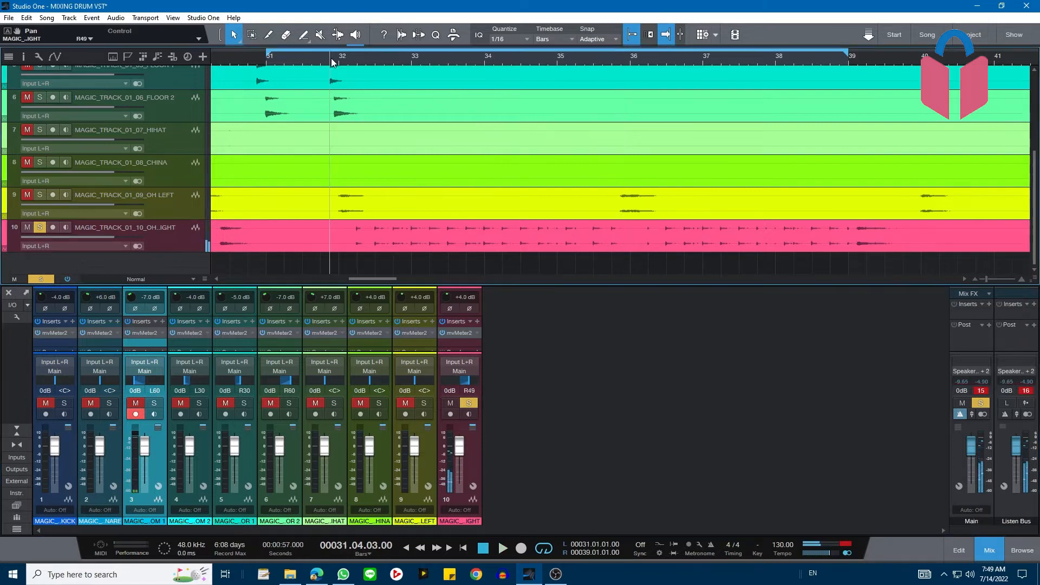
click(425, 402)
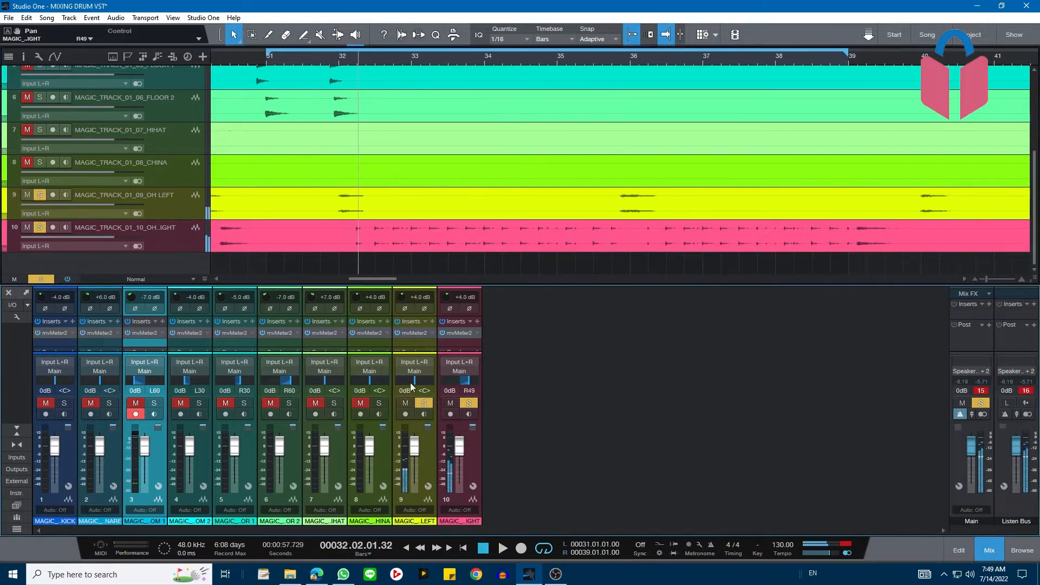
drag(410, 380, 401, 380)
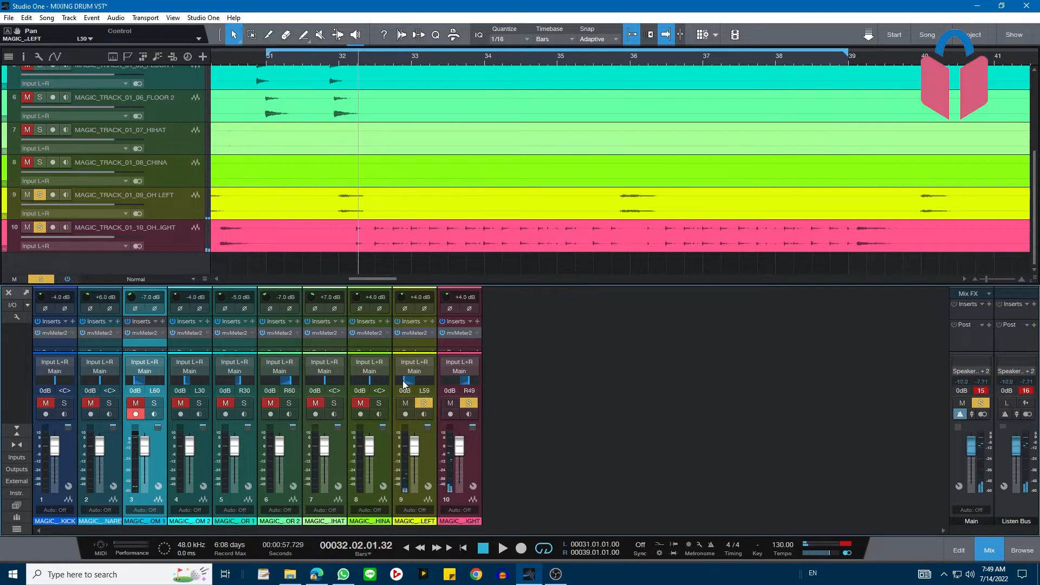
- Play both soloed overhead channels from just before bar 32 to check their panning
key(space)
key(space)
click(329, 56)
key(space)
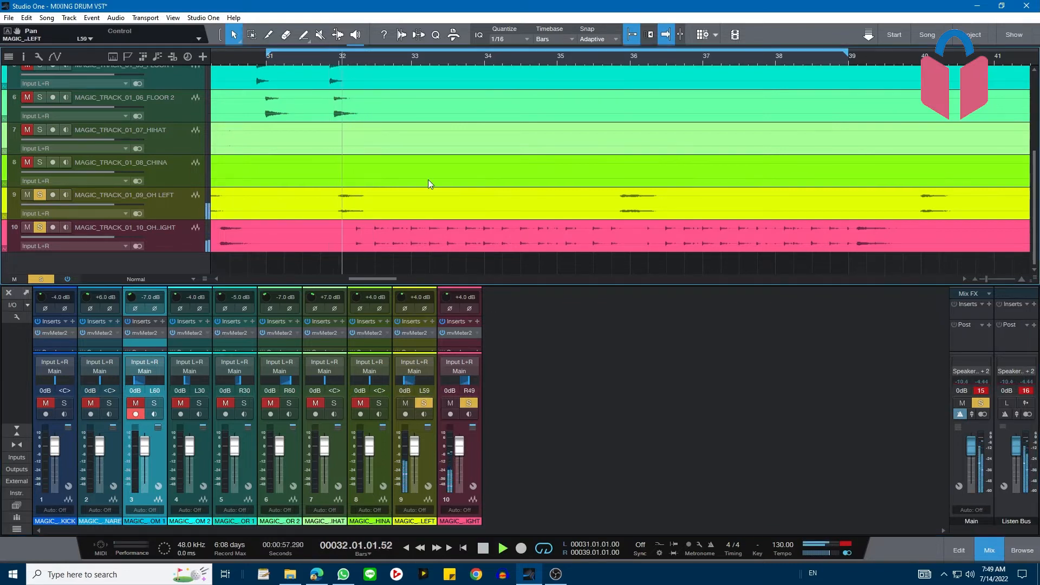
- Narrow the OH Left channel's pan to L35 and replay both soloed overheads from just before bar 32
scroll(409, 381, up, 3)
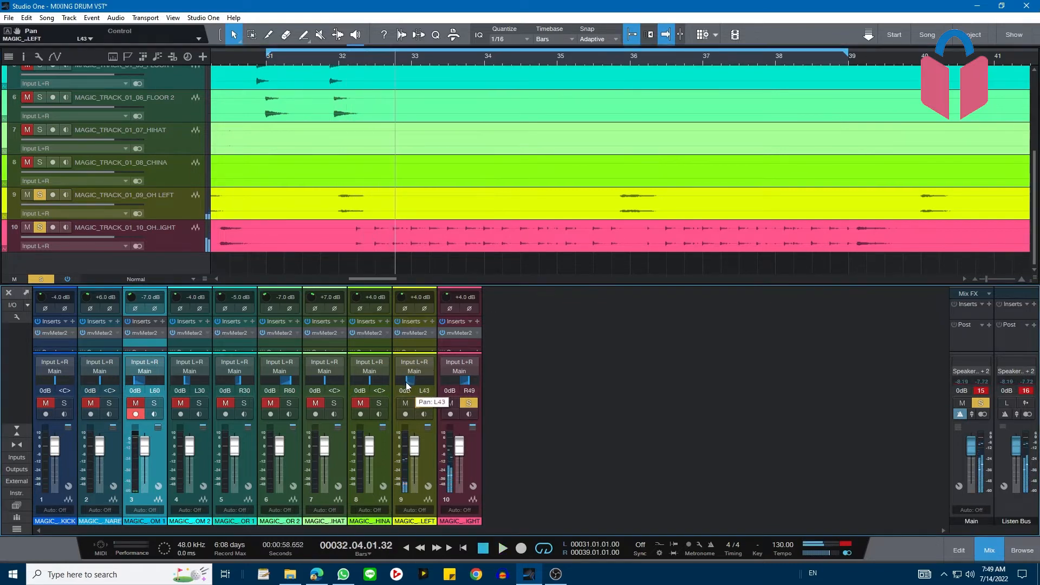
key(space)
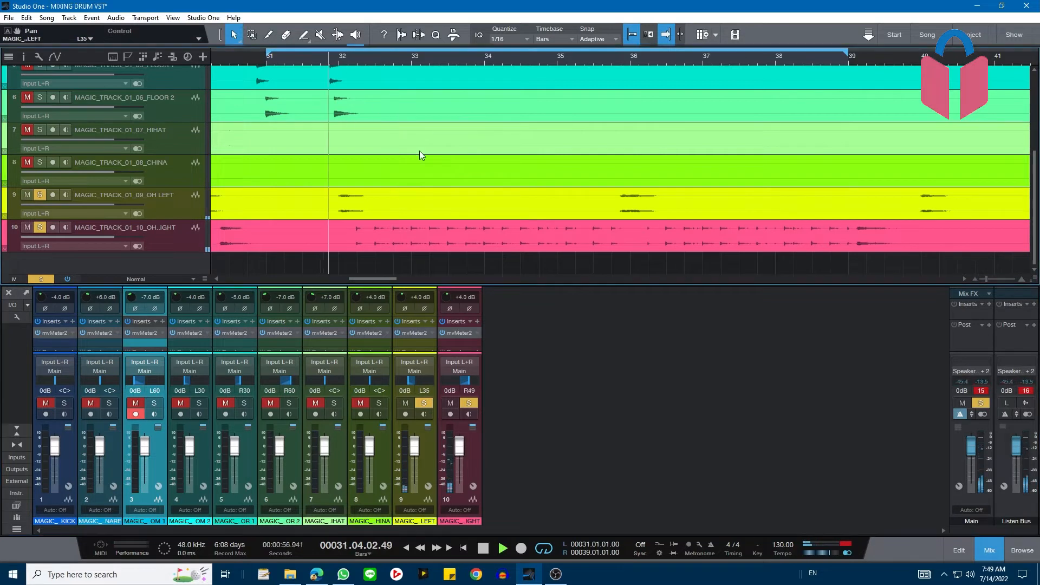
key(space)
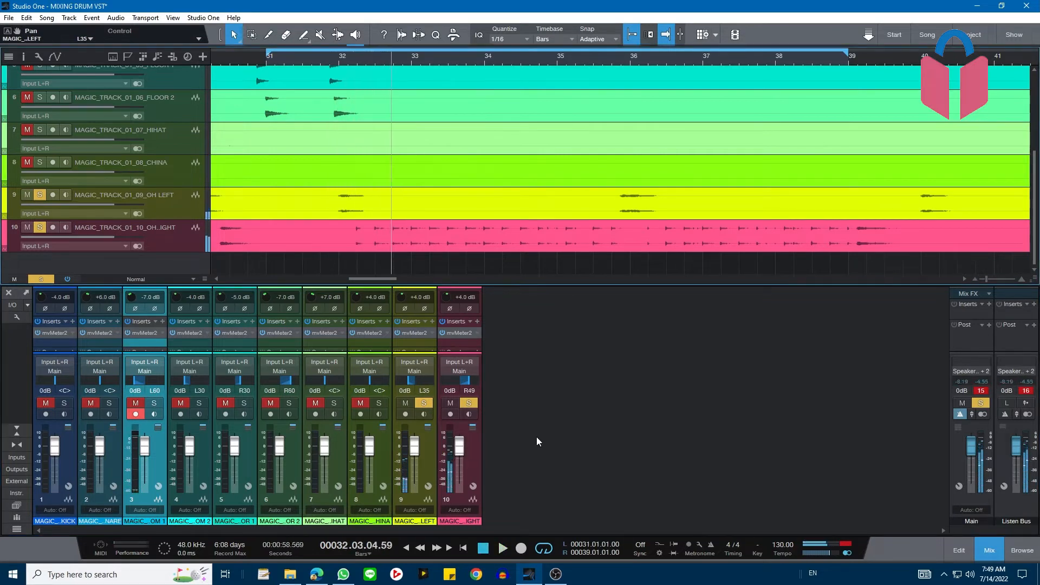
- Clear all channel solos and play the full drum kit from bar 31
click(970, 403)
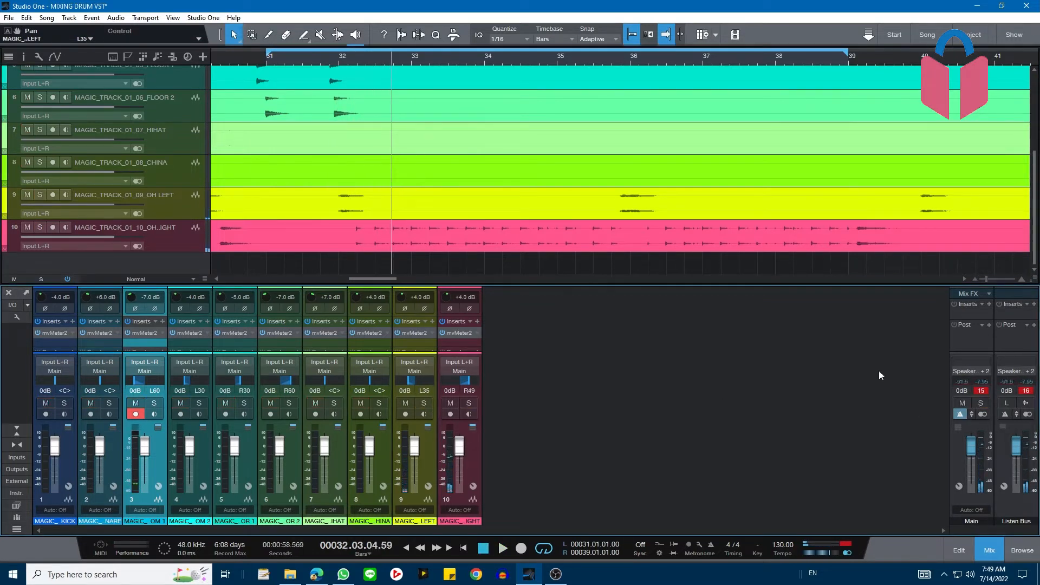
click(284, 65)
key(space)
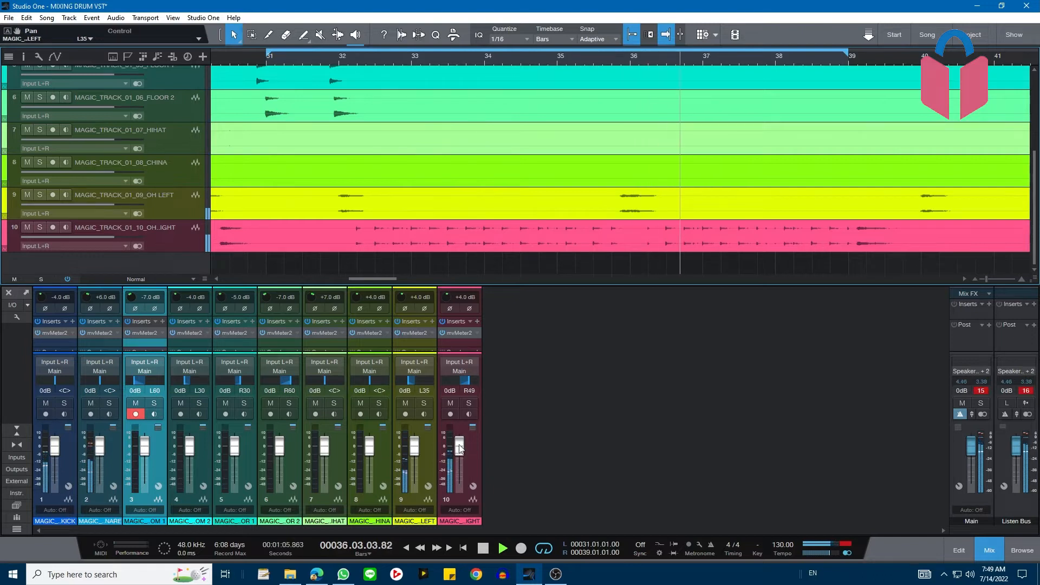
- Lower the OH Right channel's volume to -3.9 dB and replay the full kit from bar 32
key(space)
click(339, 60)
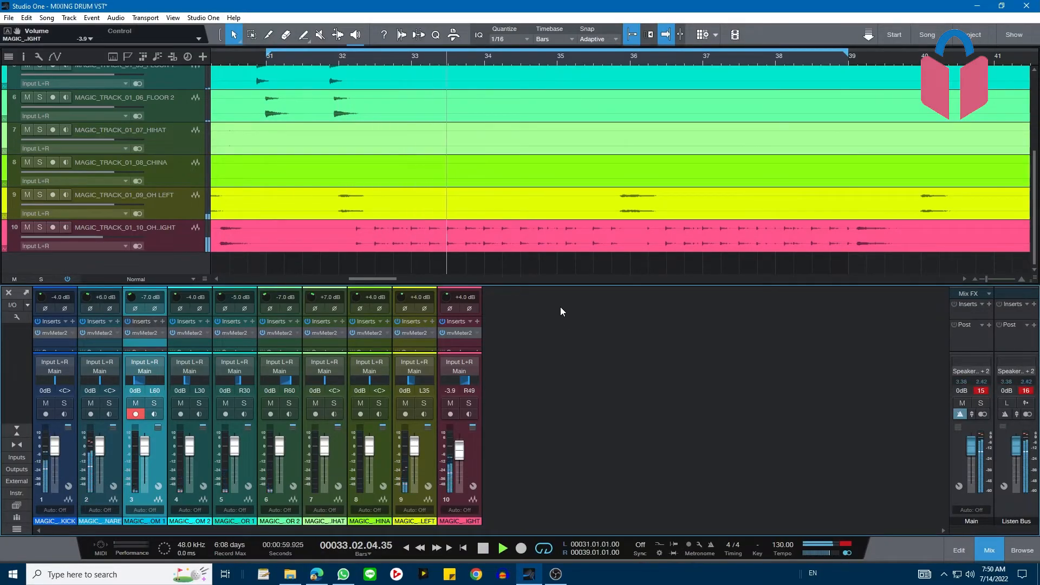
key(space)
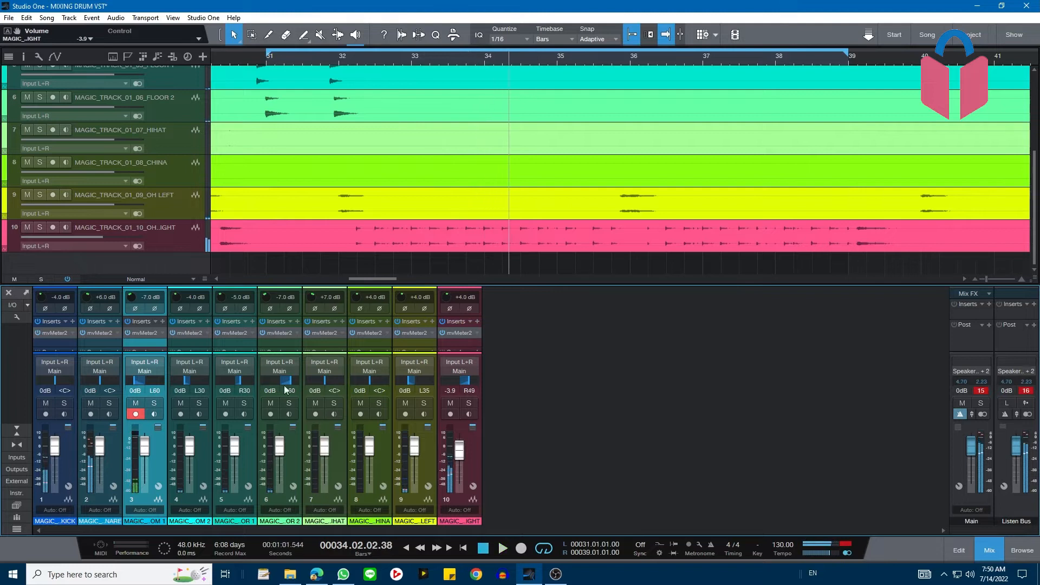
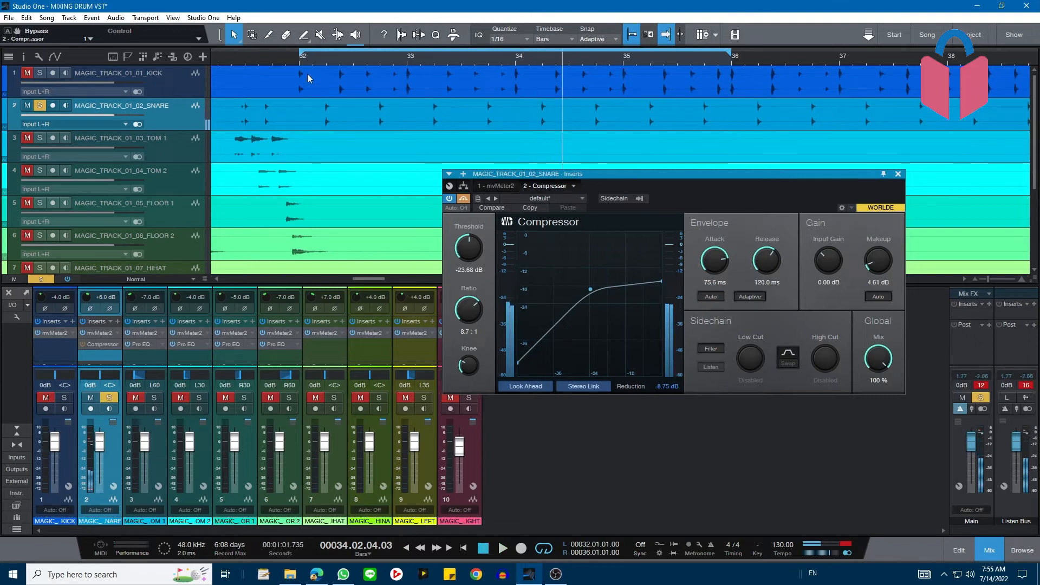
- Play the soloed snare and take its Compressor out of bypass to compare the compressed sound
key(space)
click(462, 199)
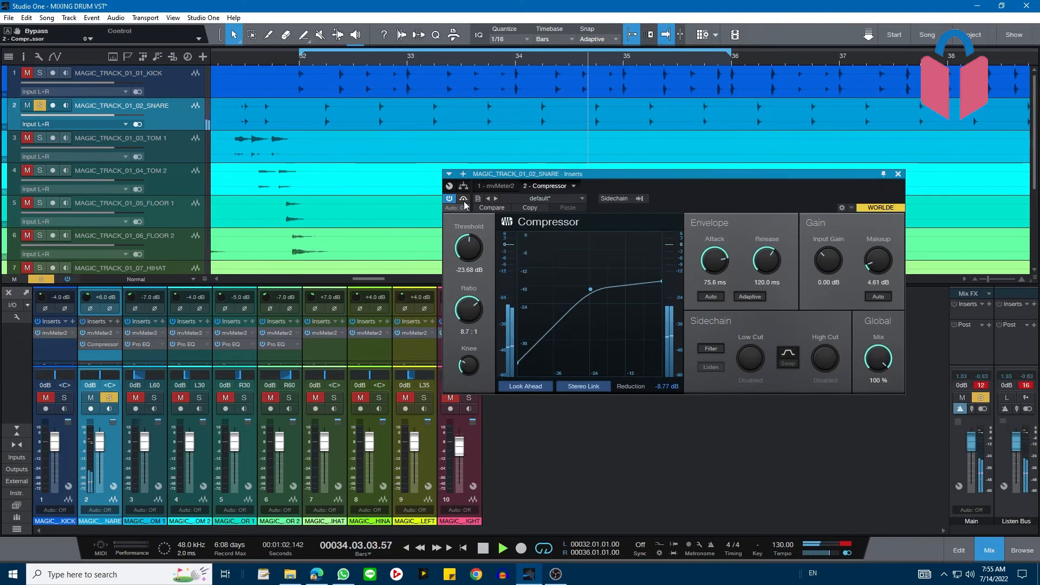
key(space)
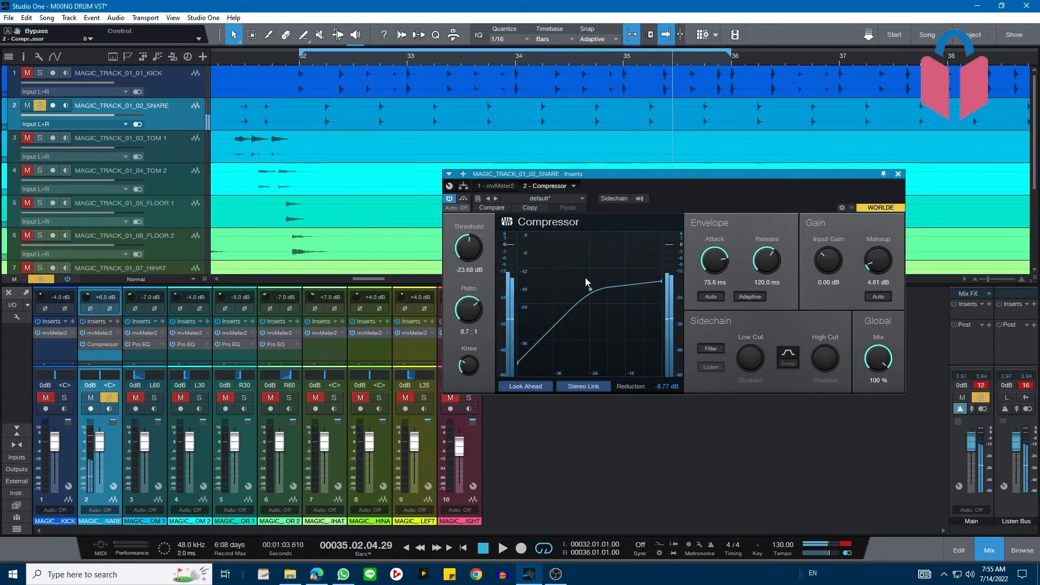
- Play the soloed snare and toggle the bypass of its Room Reverb to compare the sound
key(space)
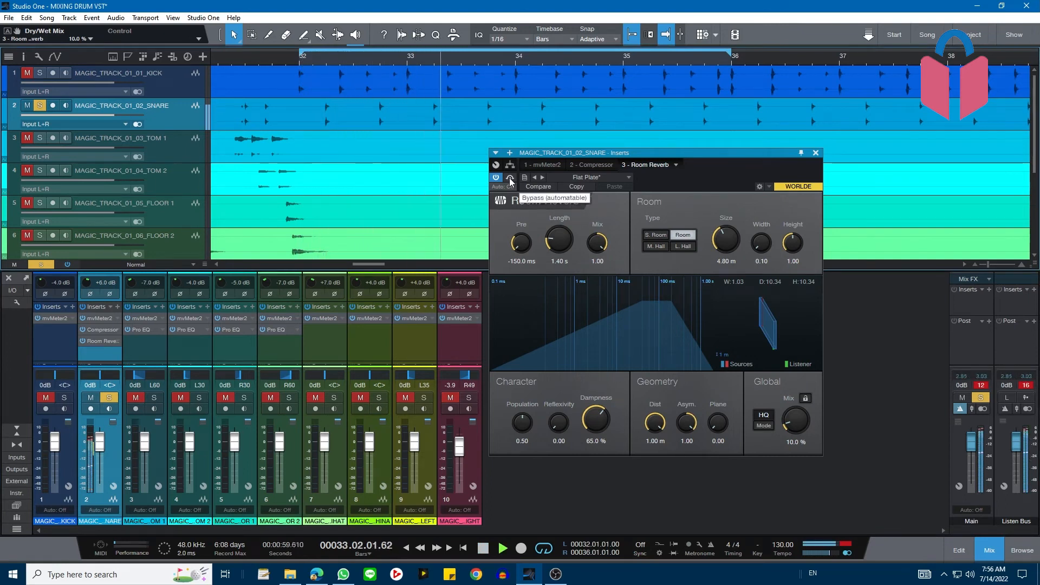
click(509, 179)
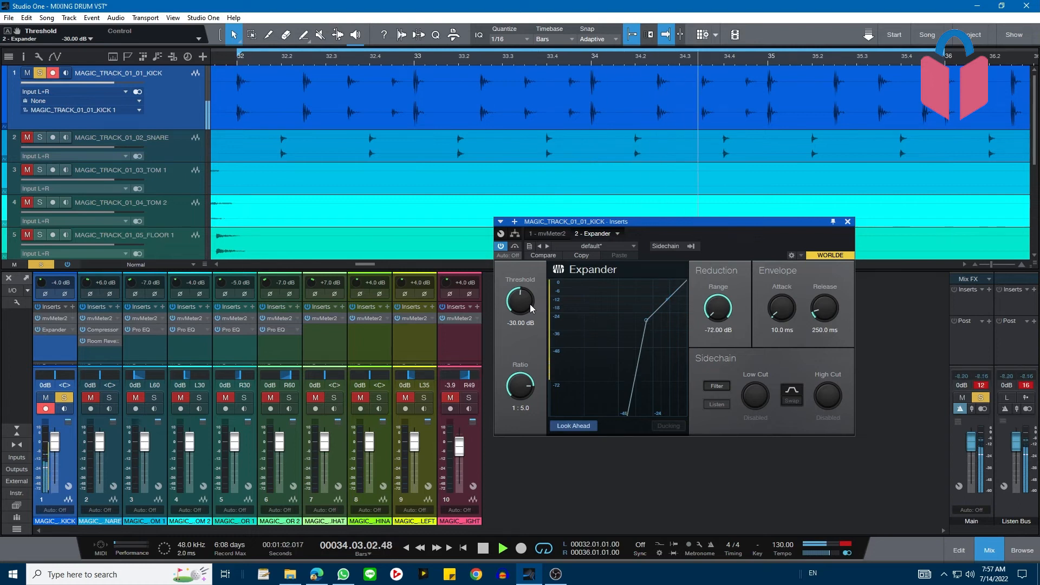
- Set the kick Expander's threshold to -30.60 dB and compare the kick with the Expander bypassed and active
scroll(530, 304, down, 2)
scroll(529, 304, up, 2)
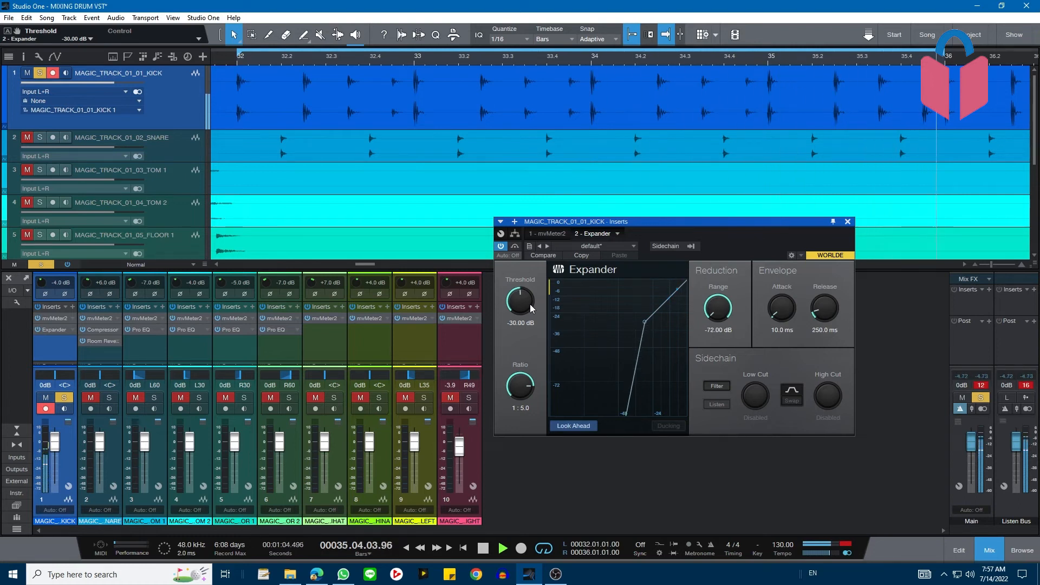
click(517, 248)
key(space)
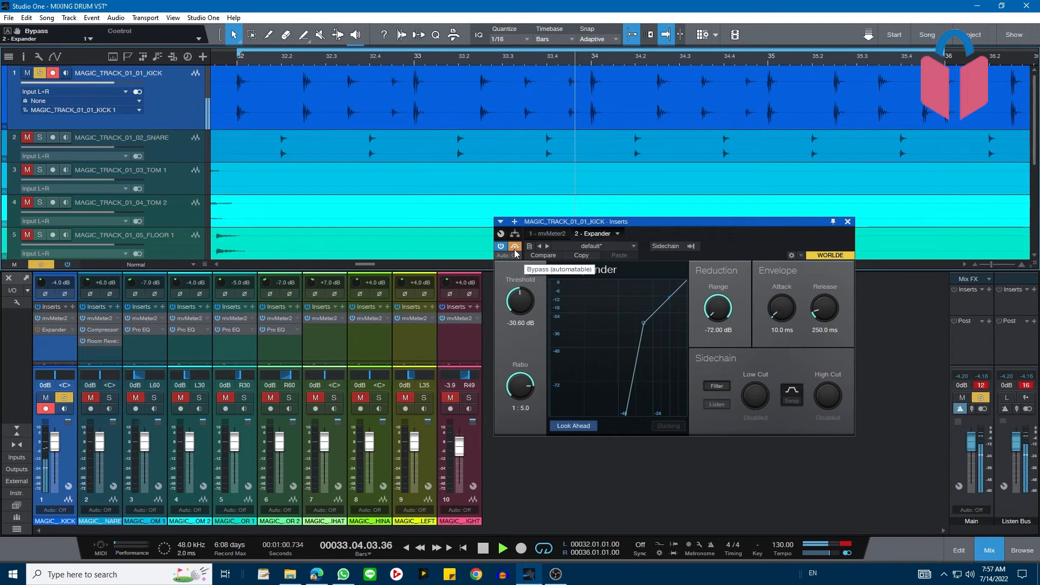
click(515, 249)
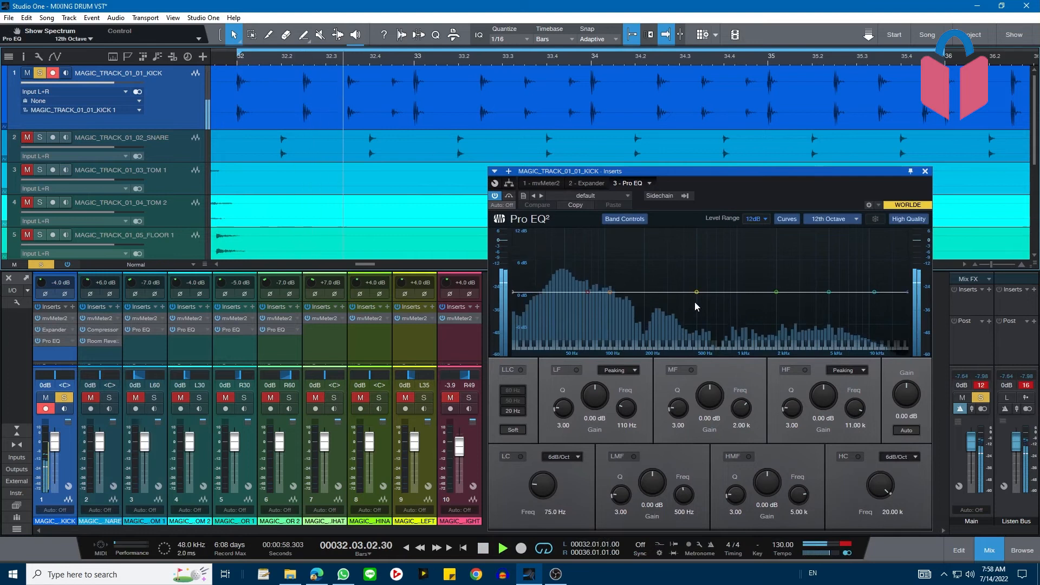
- Cut the kick's low mids in Pro EQ by 5.26 dB at 651 Hz with a Q of 0.90
drag(696, 292, 713, 321)
scroll(711, 327, down, 10)
scroll(711, 328, up, 3)
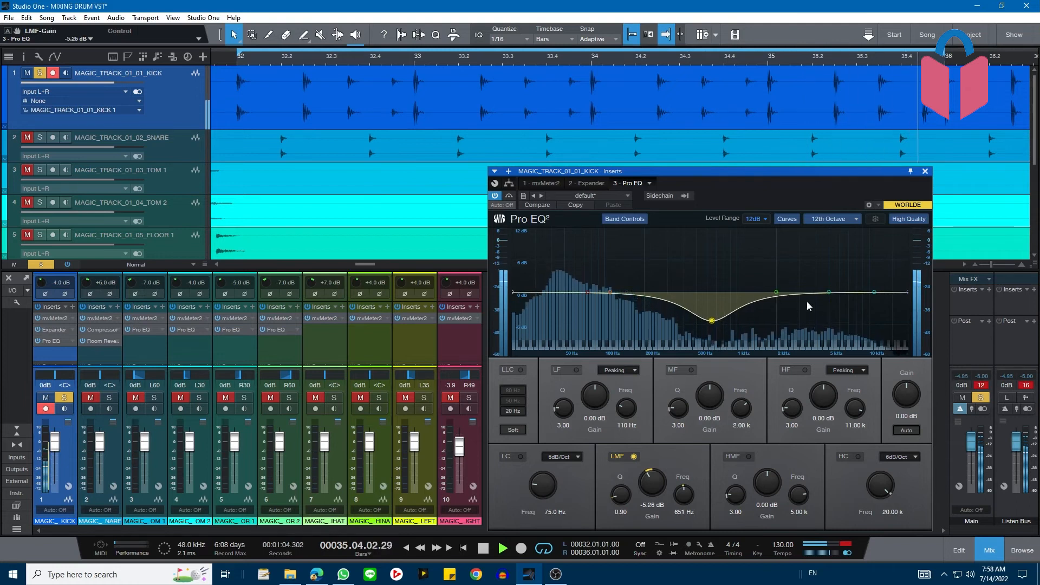
- Boost the kick's mid-frequency band in Pro EQ by 3.27 dB at 5.34 kHz with a Q of 1.20
drag(776, 292, 832, 275)
scroll(781, 267, down, 3)
scroll(809, 259, down, 1)
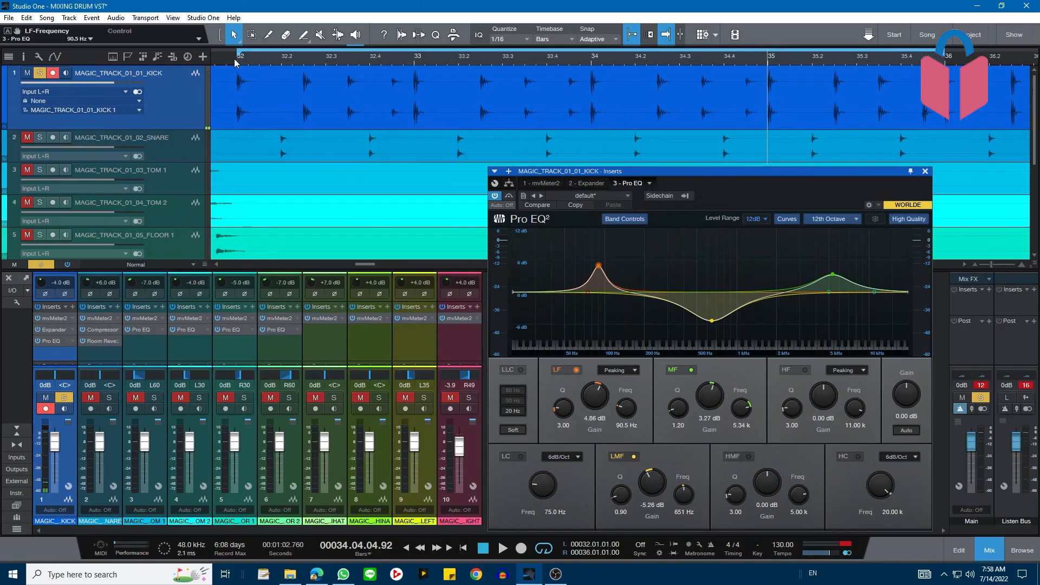
- Play the kick from bar 32 and adjust its low-frequency EQ boost to 4.56 dB at 83.2 Hz
click(234, 63)
key(space)
mouse_move(598, 265)
mouse_down()
mouse_move(598, 232)
mouse_move(593, 269)
mouse_up()
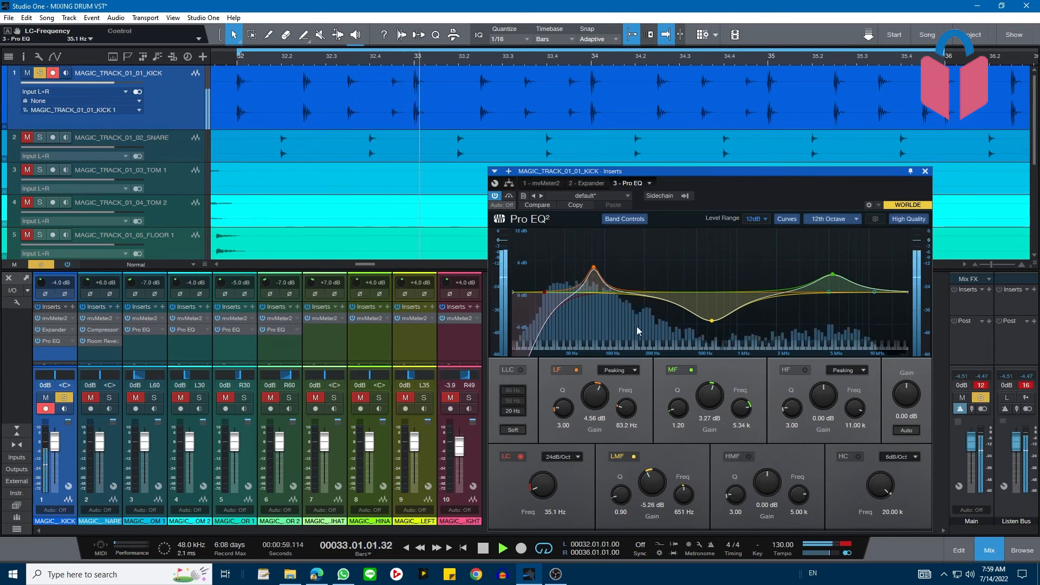
- Compare the kick's sound with its Pro EQ bypassed and active, and close the plug-in window
click(509, 196)
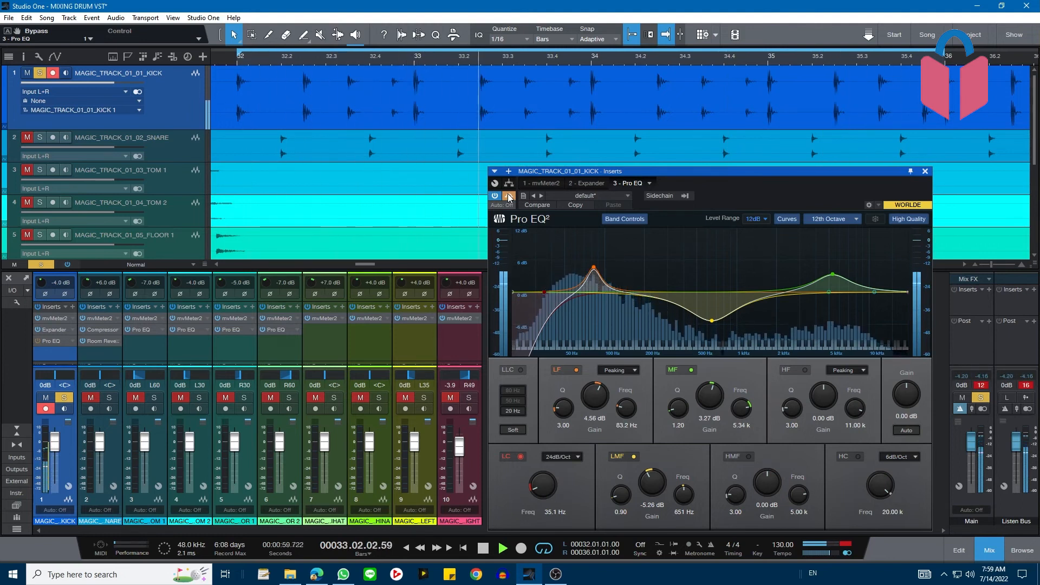
click(509, 196)
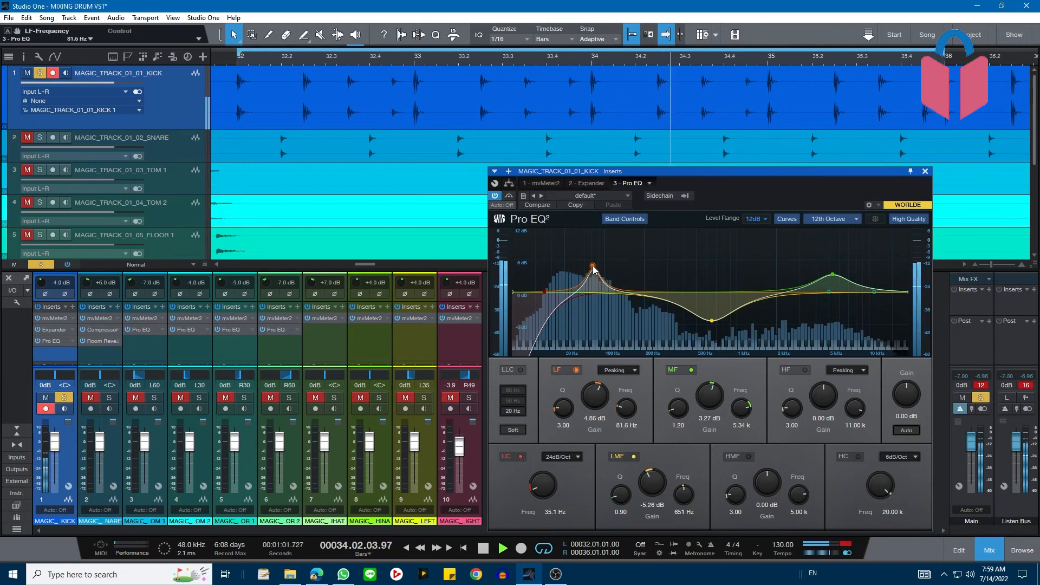
click(925, 171)
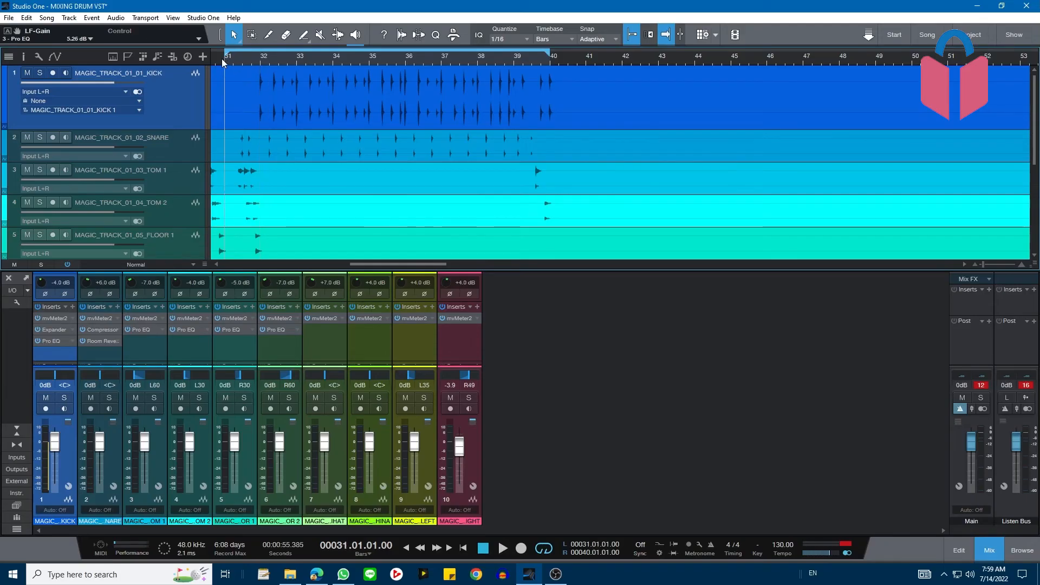
- Set the track height to Small and resize the arrangement and mixer insert areas while the full kit plays
scroll(502, 142, down, 3)
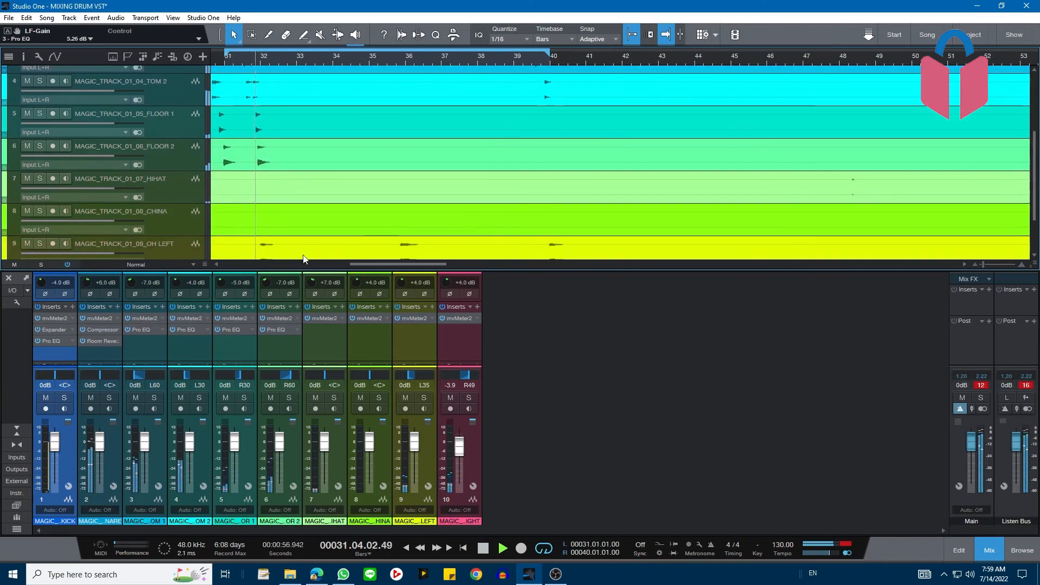
click(162, 265)
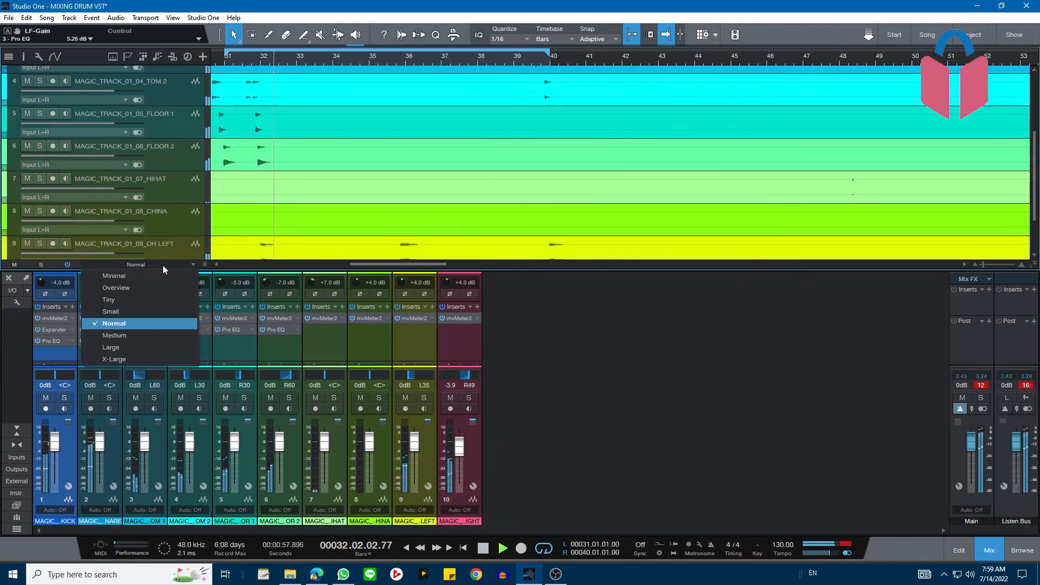
click(165, 310)
drag(226, 271, 226, 281)
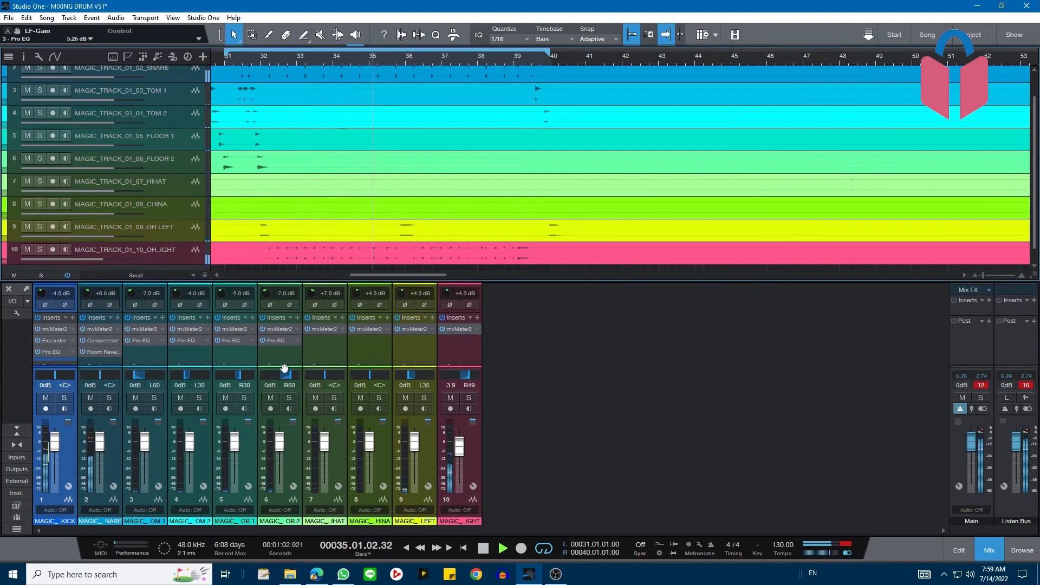
drag(282, 364, 283, 381)
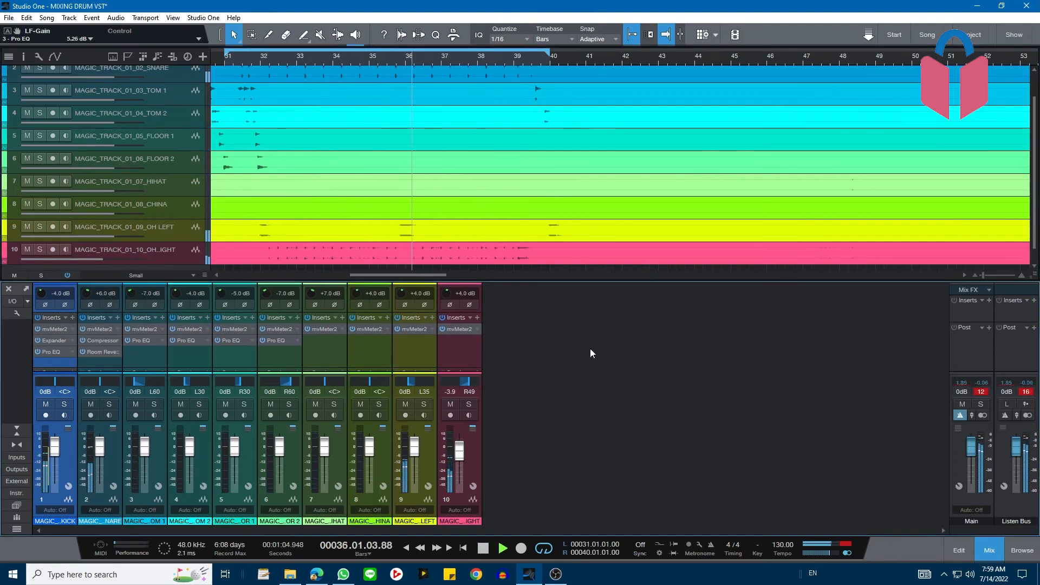
right_click(549, 361)
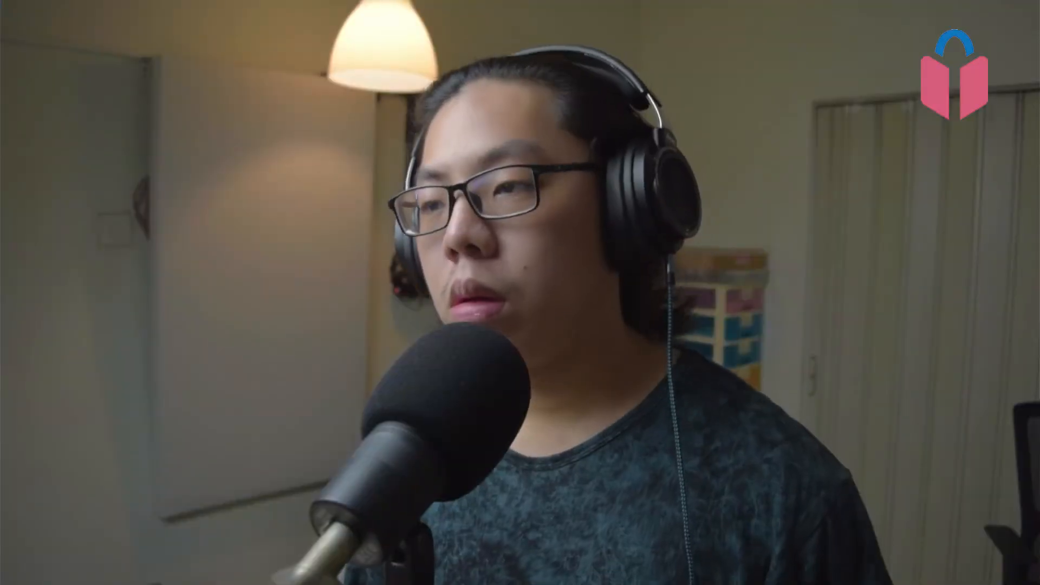